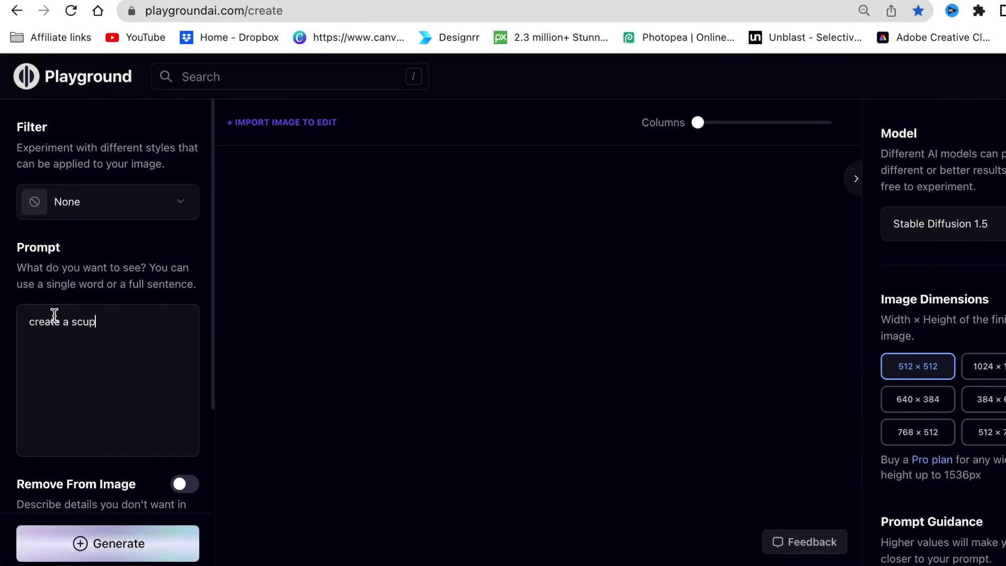
# - Finish the prompt for a round-bottomed, thinner-on-top sculpture logo for a design studio and generate
pyautogui.write('rt, round at ')
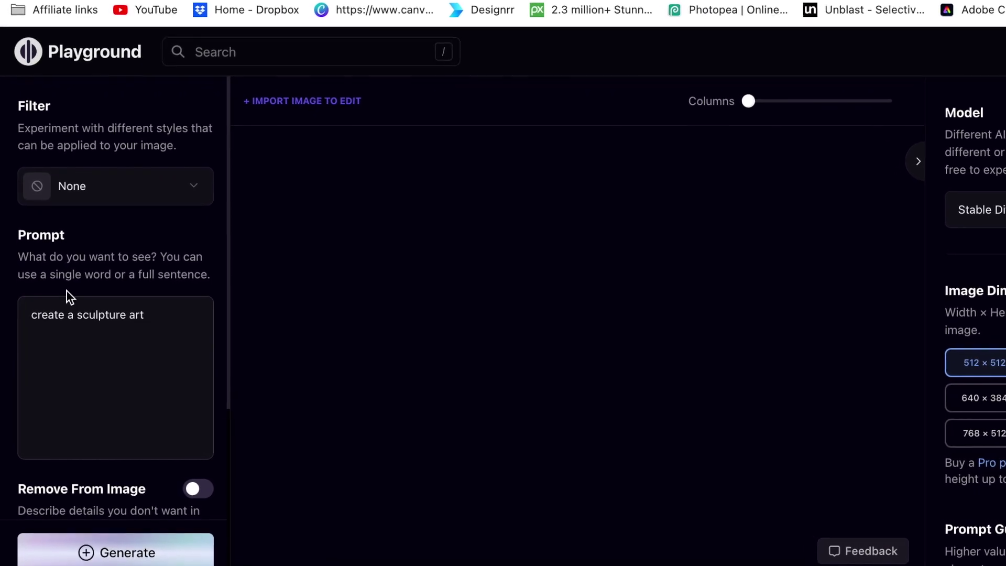
pyautogui.write('the bottom, thinner ')
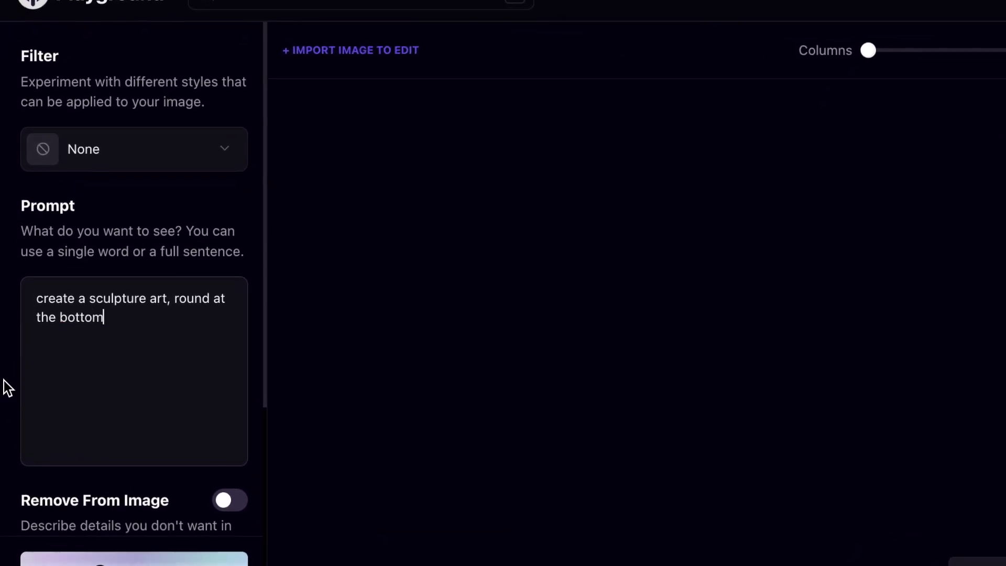
pyautogui.write('on top, to be used ')
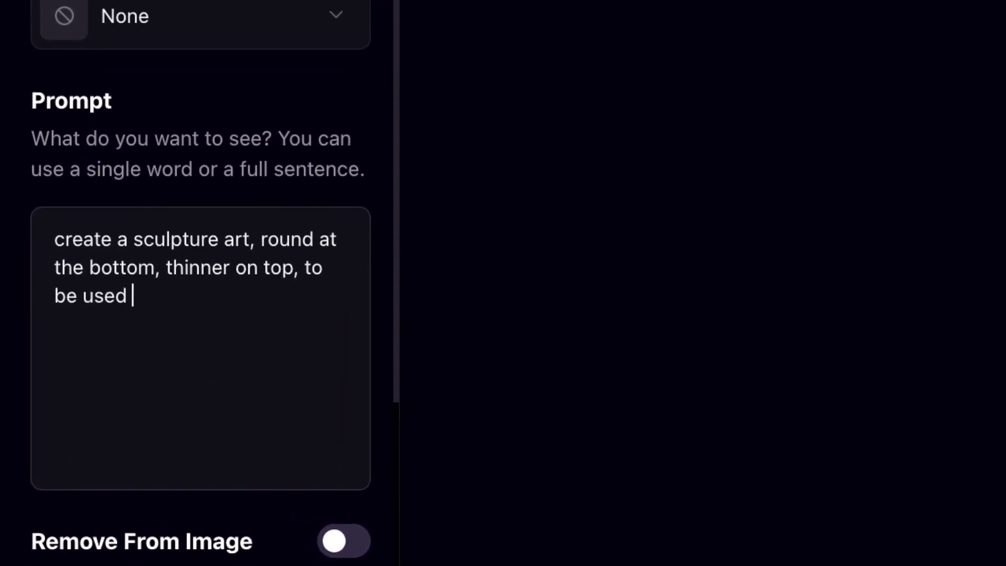
pyautogui.write('in a logo for a design studio,')
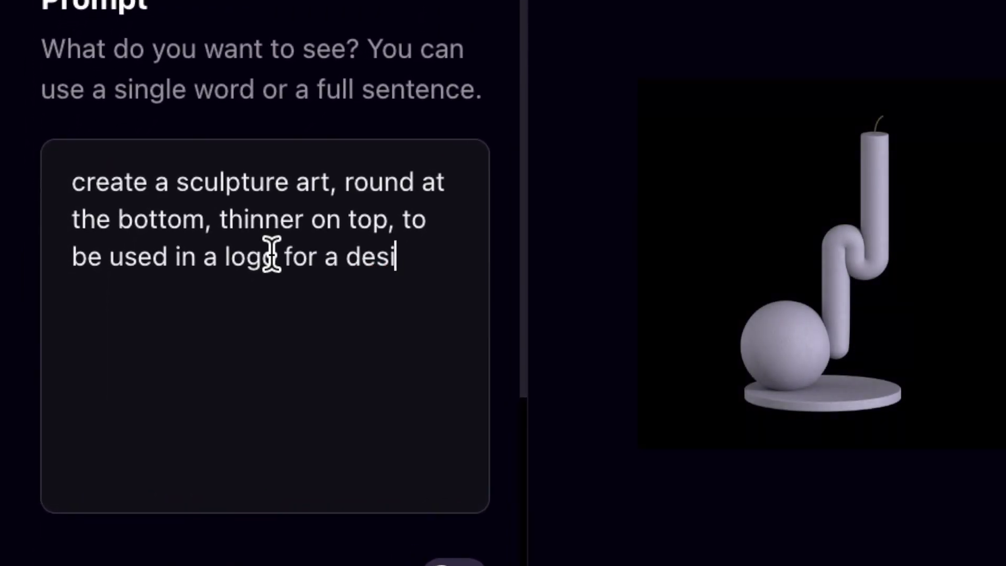
pyautogui.write(' yellow in color')
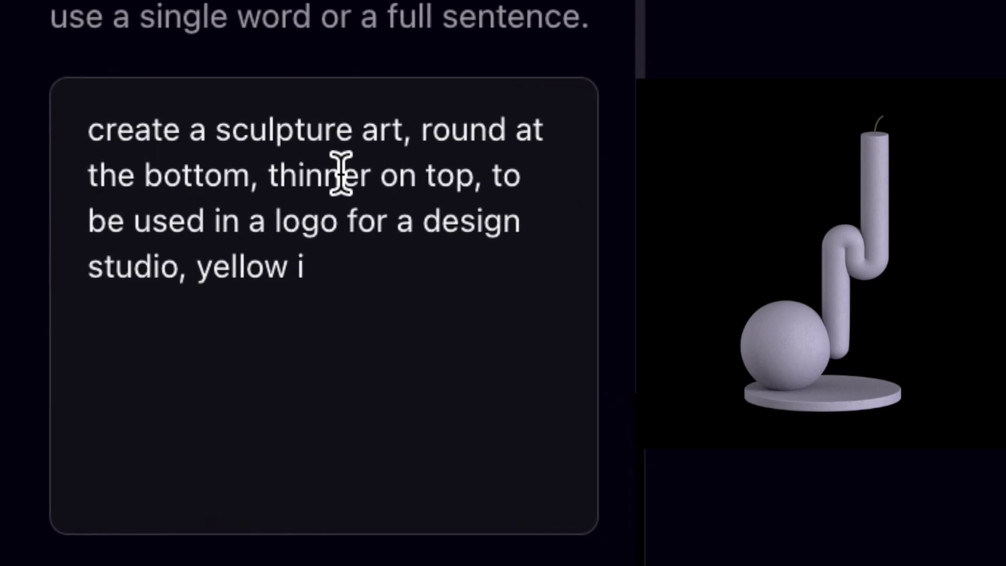
pyautogui.click(125, 542)
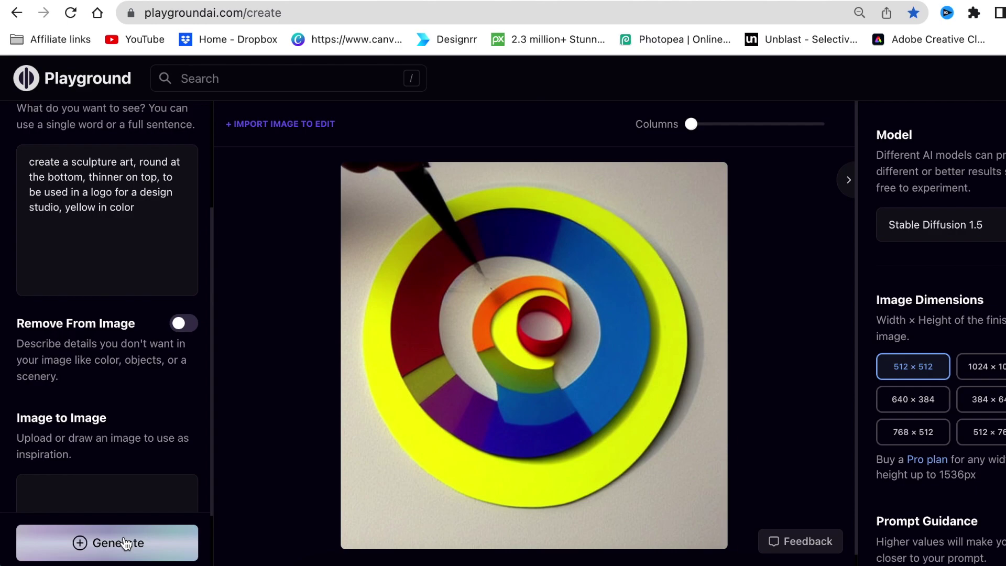
pyautogui.click(126, 542)
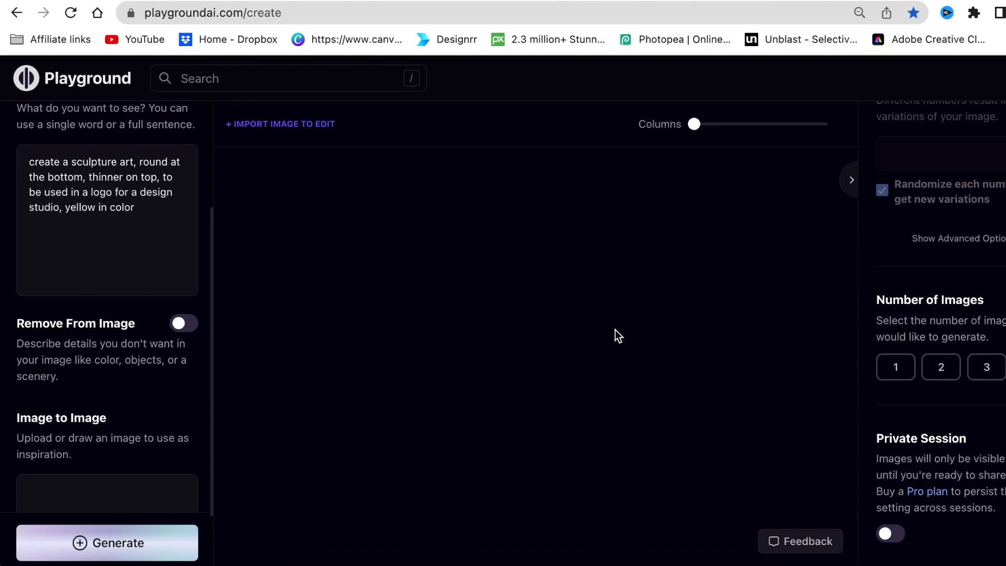
# - Generate four image variations from the yellow sculpture logo prompt and review them
pyautogui.click(105, 540)
pyautogui.scroll(-1, 106, 534)
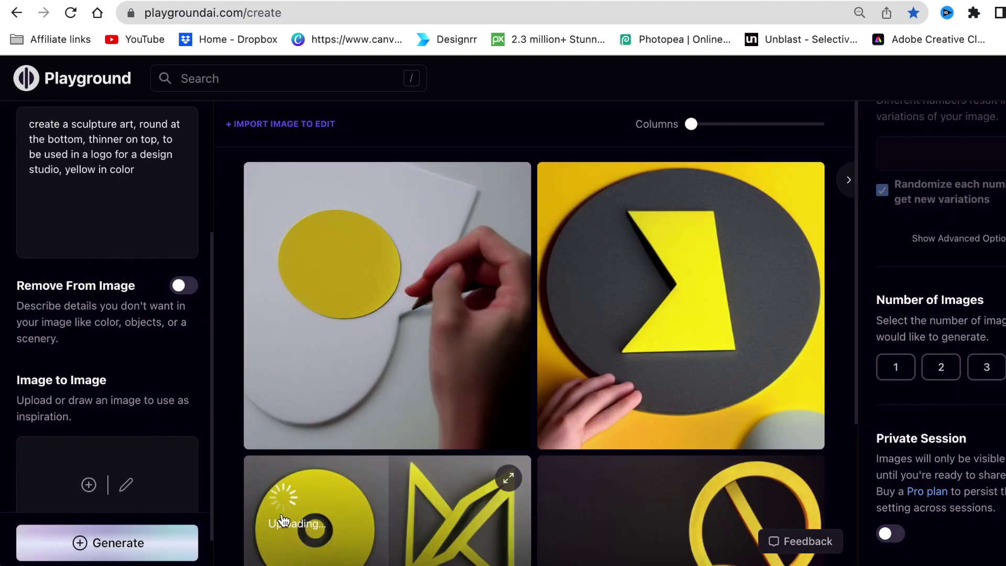
pyautogui.moveTo(285, 519)
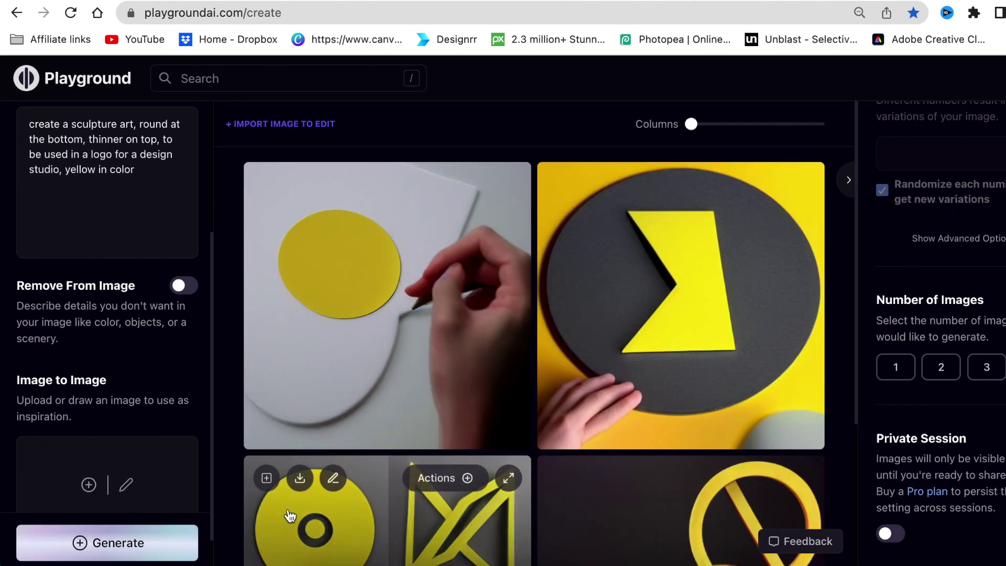
pyautogui.scroll(-5, 290, 516)
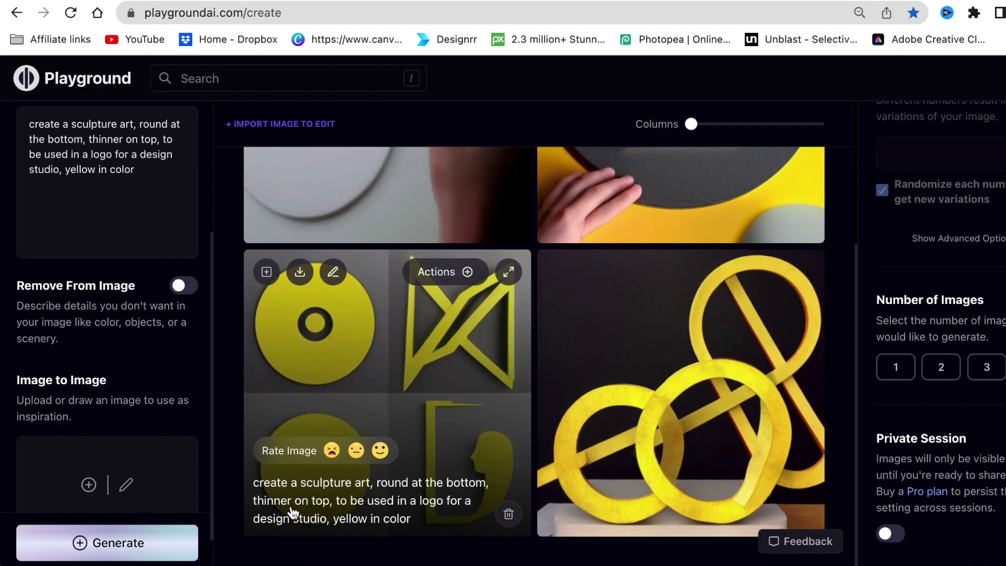
pyautogui.scroll(5, 292, 510)
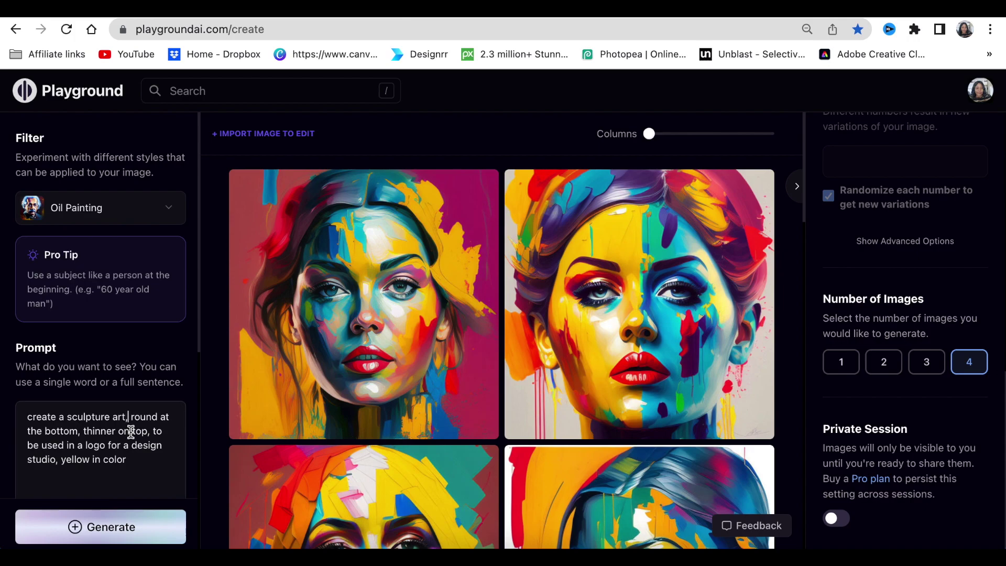
# - Add 'vector' to the prompt, apply the Wall Art filter, and generate new circular designs
pyautogui.write('vector')
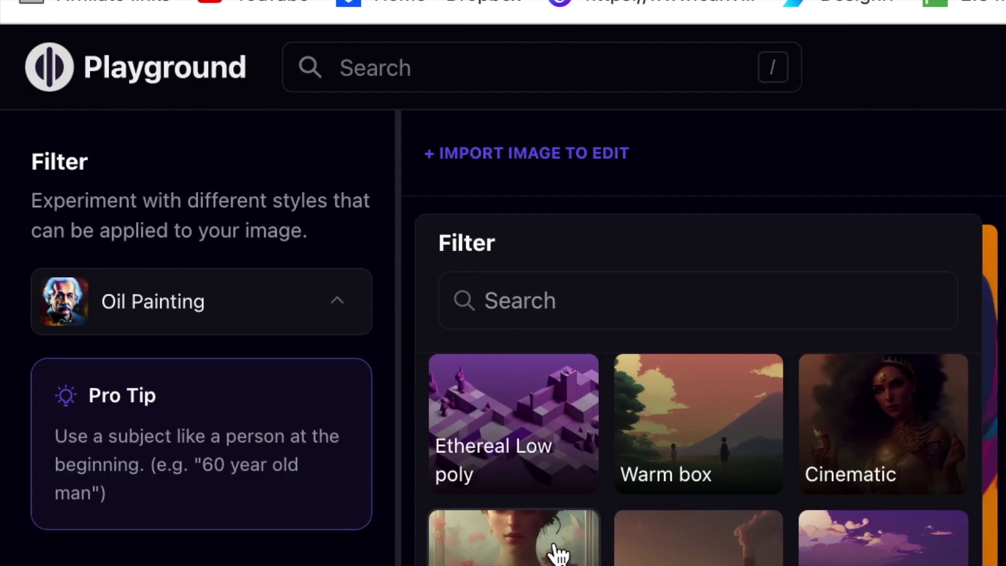
pyautogui.scroll(-3, 264, 325)
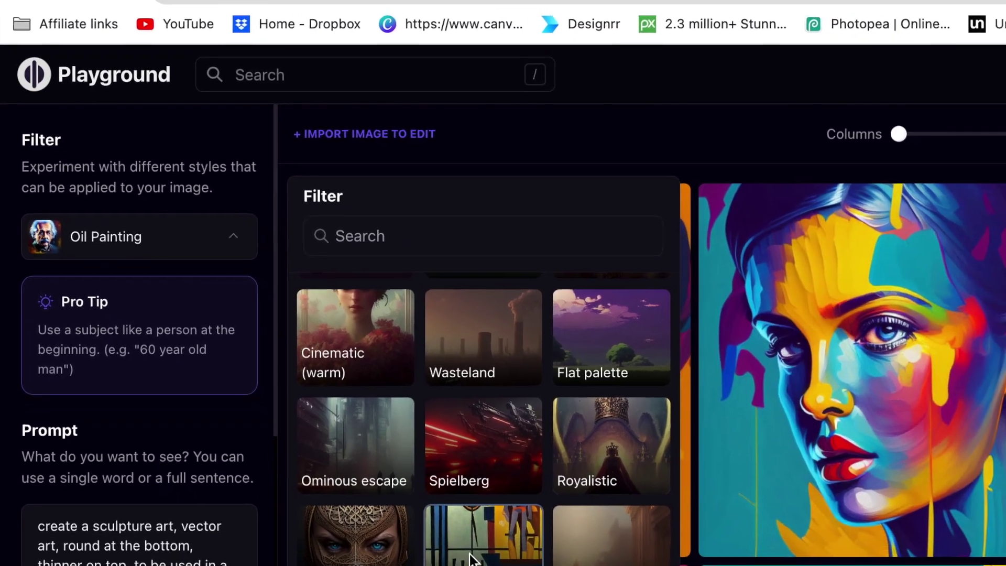
pyautogui.click(470, 558)
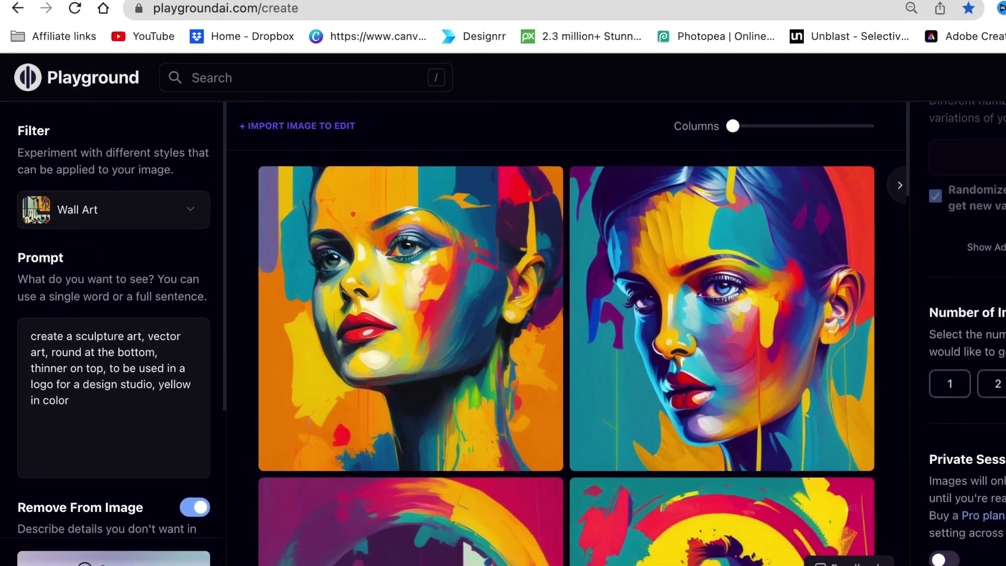
pyautogui.click(132, 564)
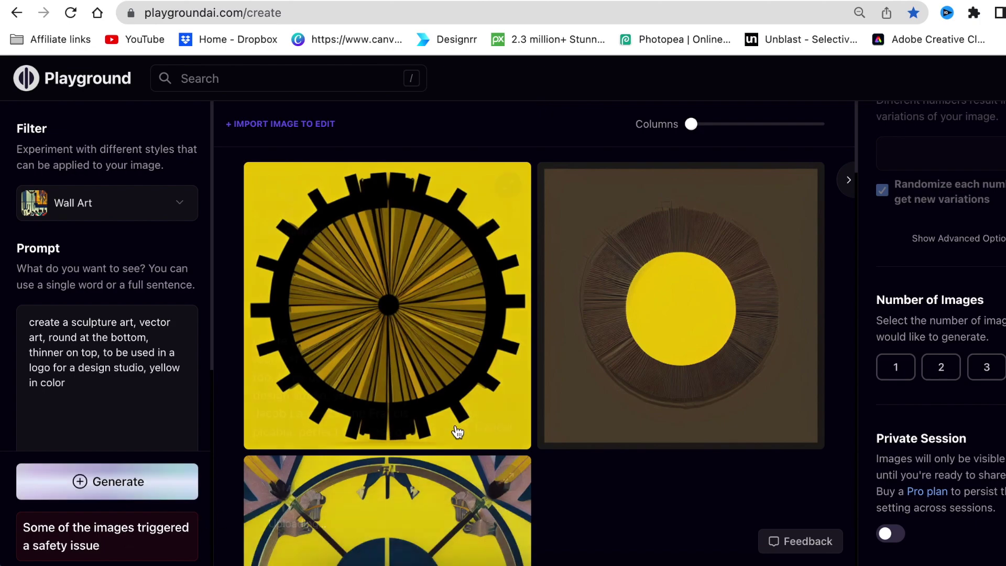
pyautogui.scroll(-8, 456, 429)
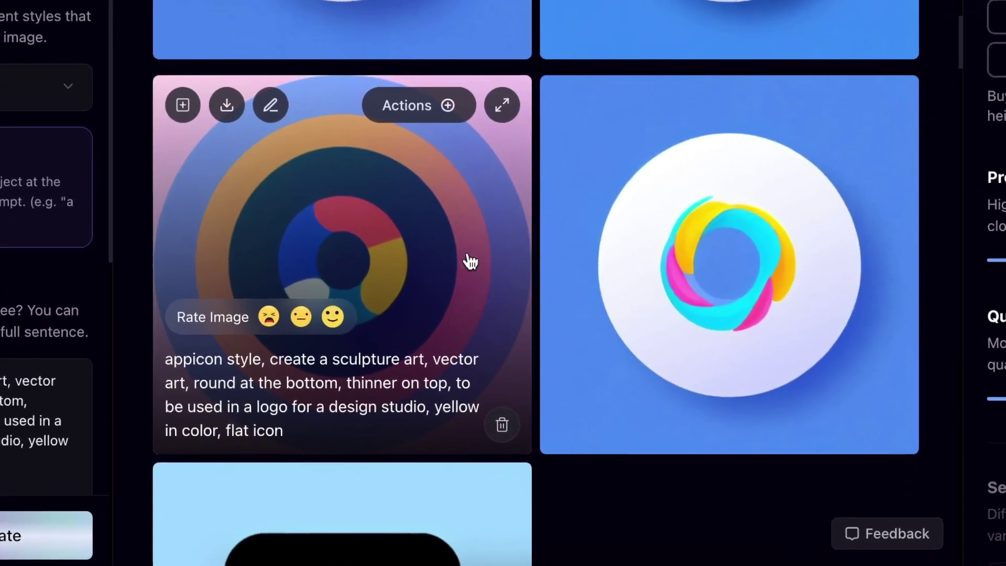
# - Create variants of the concentric-circle gradient image and generate another batch
pyautogui.click(448, 107)
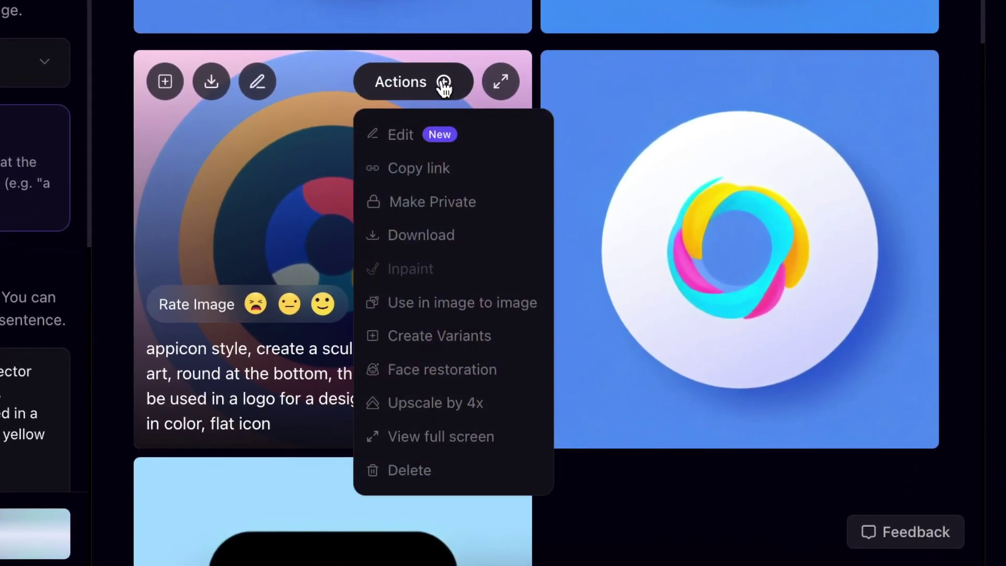
pyautogui.click(428, 329)
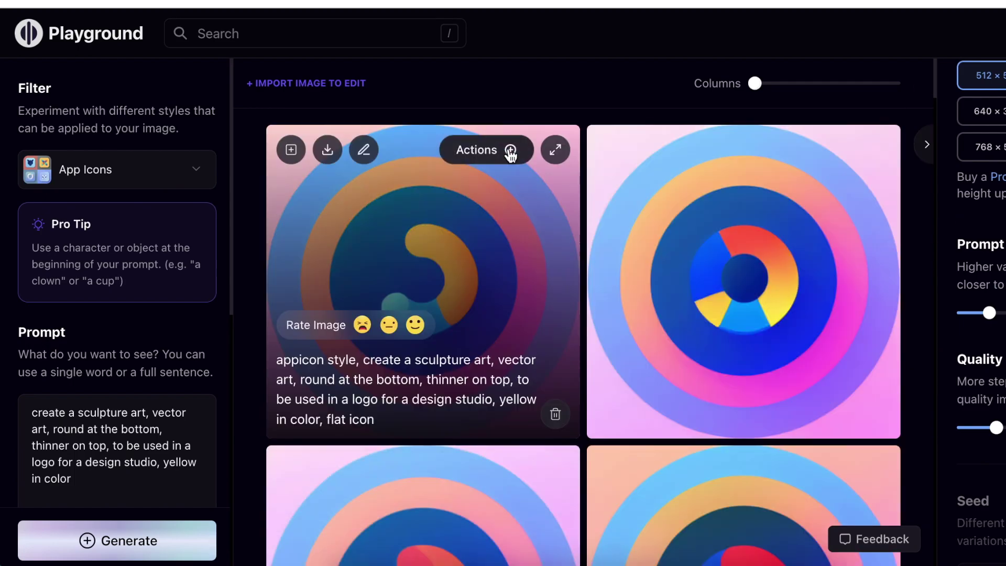
pyautogui.click(511, 152)
pyautogui.click(516, 350)
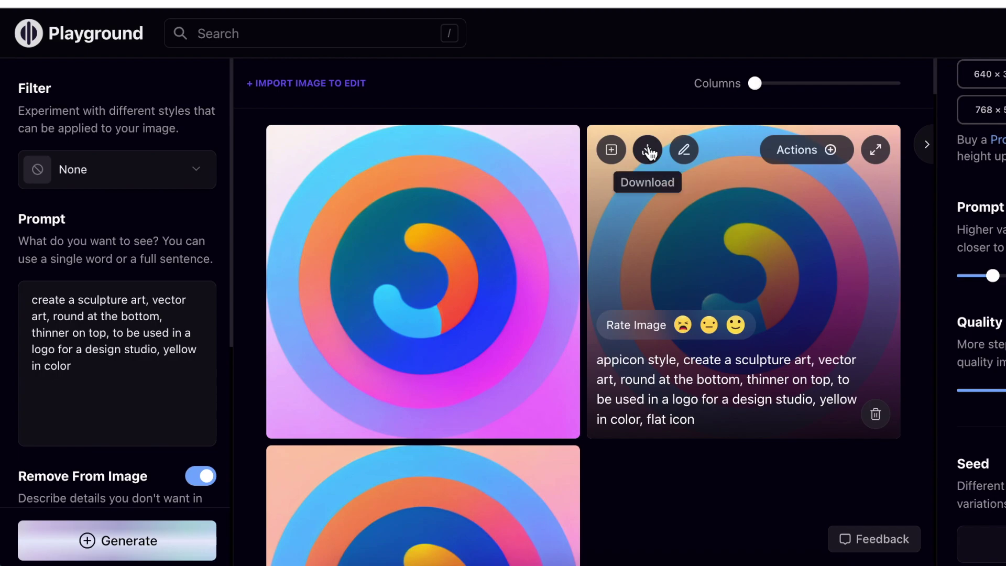
# - Download the chosen gradient app-icon logo as a PNG
pyautogui.click(648, 151)
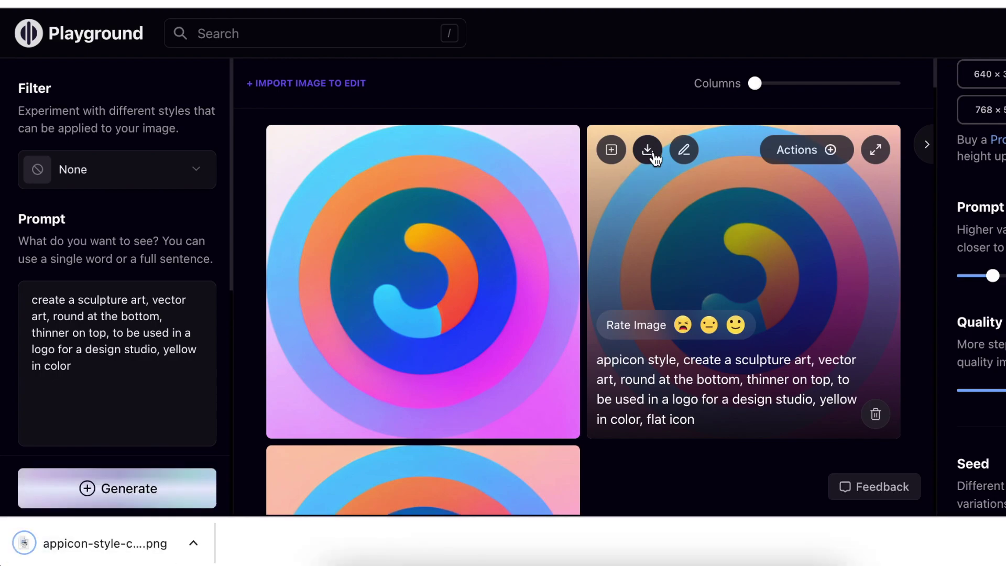
pyautogui.scroll(-5, 661, 251)
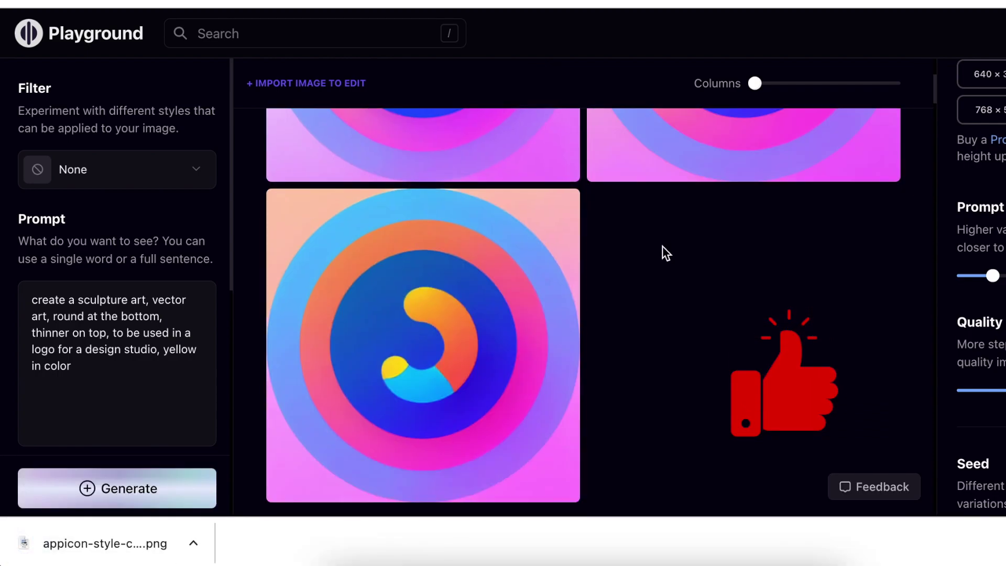
pyautogui.scroll(5, 662, 246)
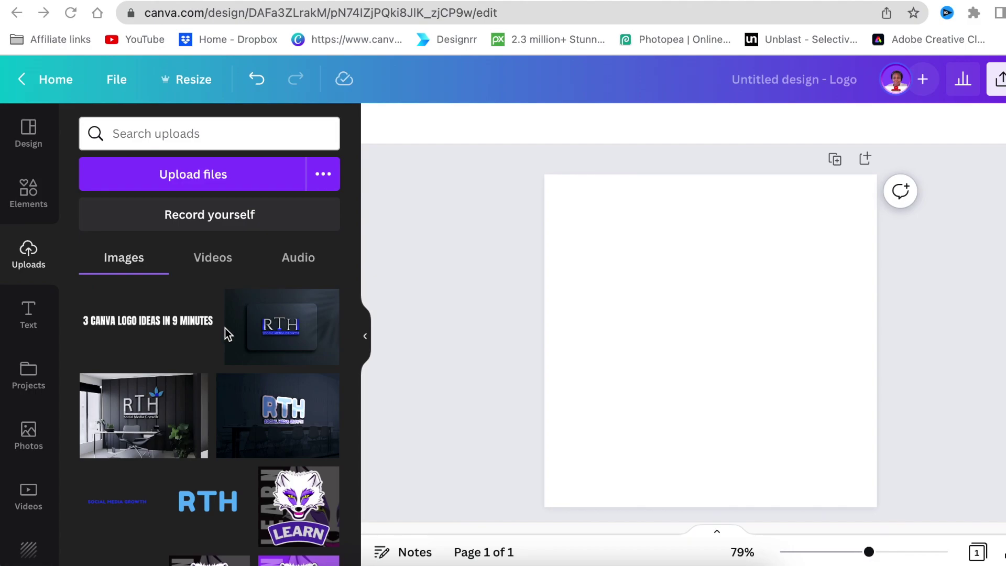
# - Upload the downloaded gradient logo PNG, place it on the Canva page, and select it
pyautogui.click(225, 175)
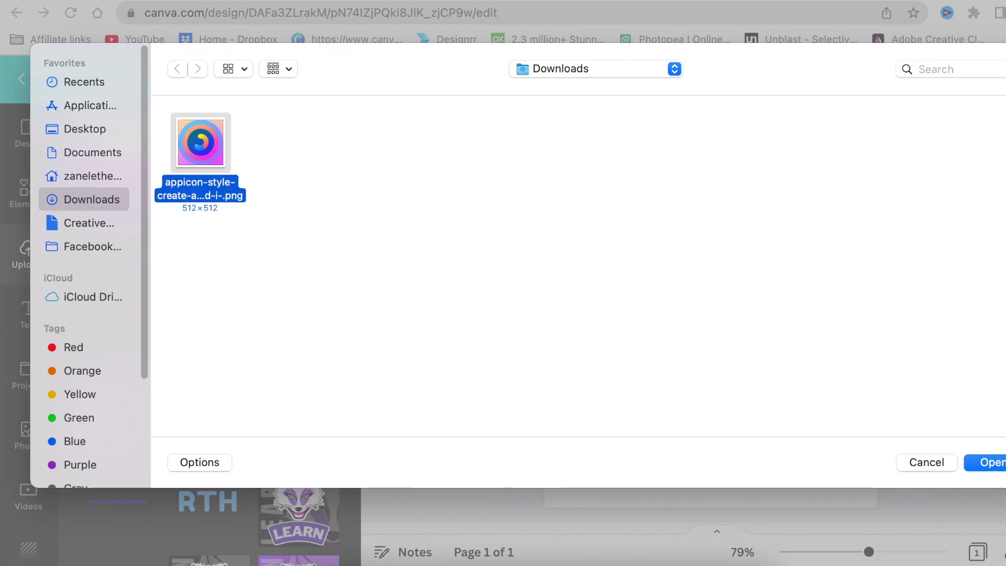
pyautogui.click(999, 463)
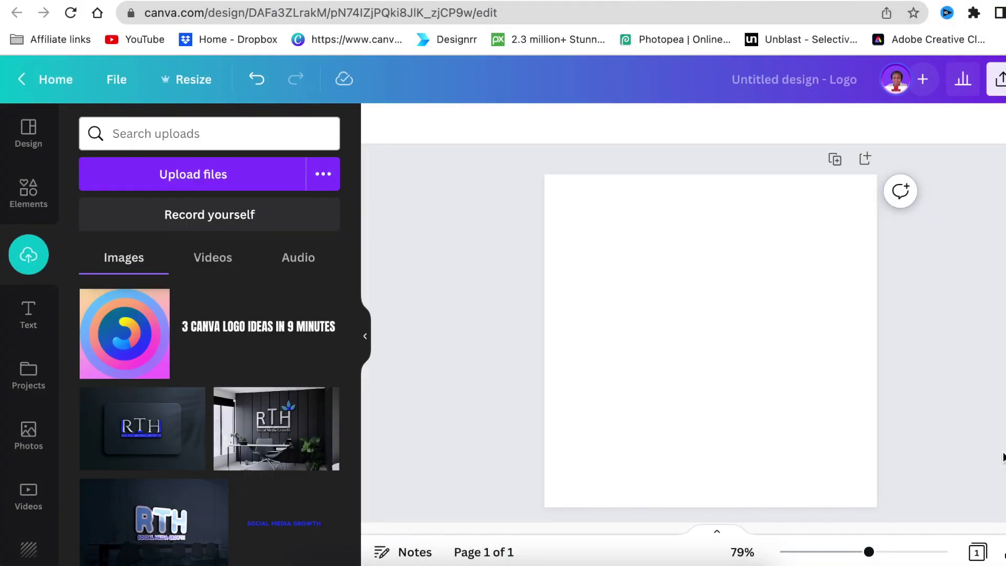
pyautogui.click(152, 351)
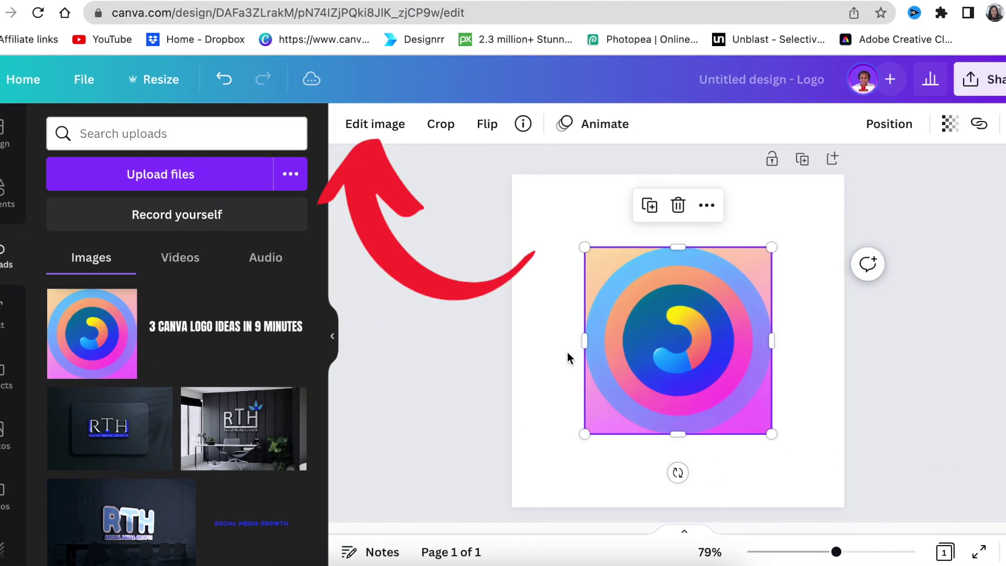
pyautogui.click(556, 346)
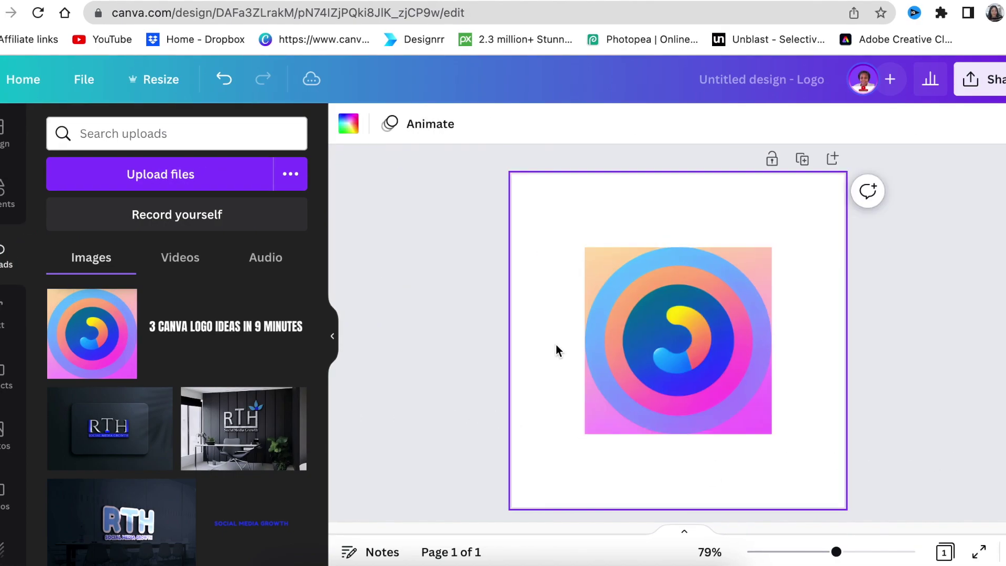
pyautogui.click(627, 347)
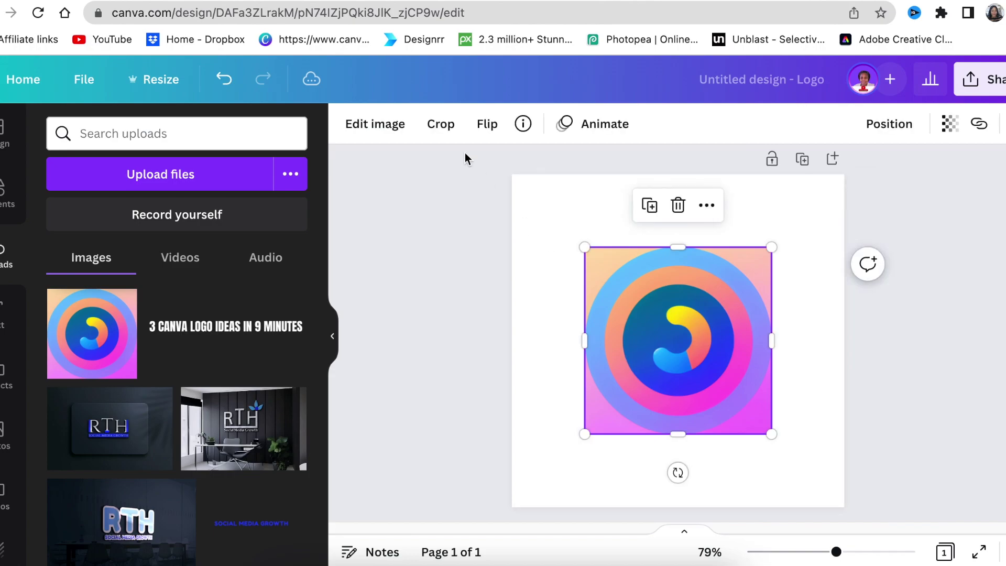
# - Remove the logo's square background with BG Remover
pyautogui.click(401, 127)
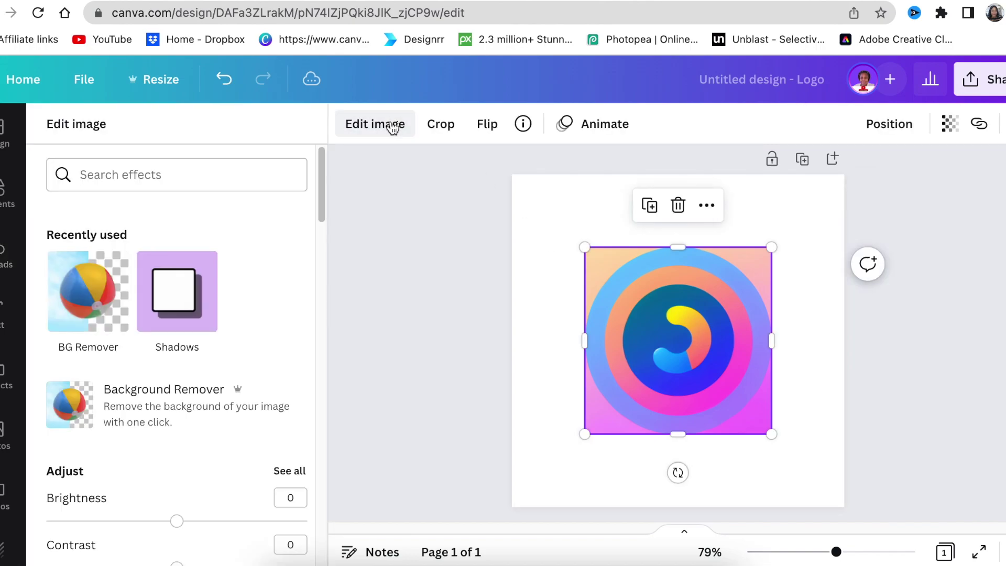
pyautogui.click(100, 277)
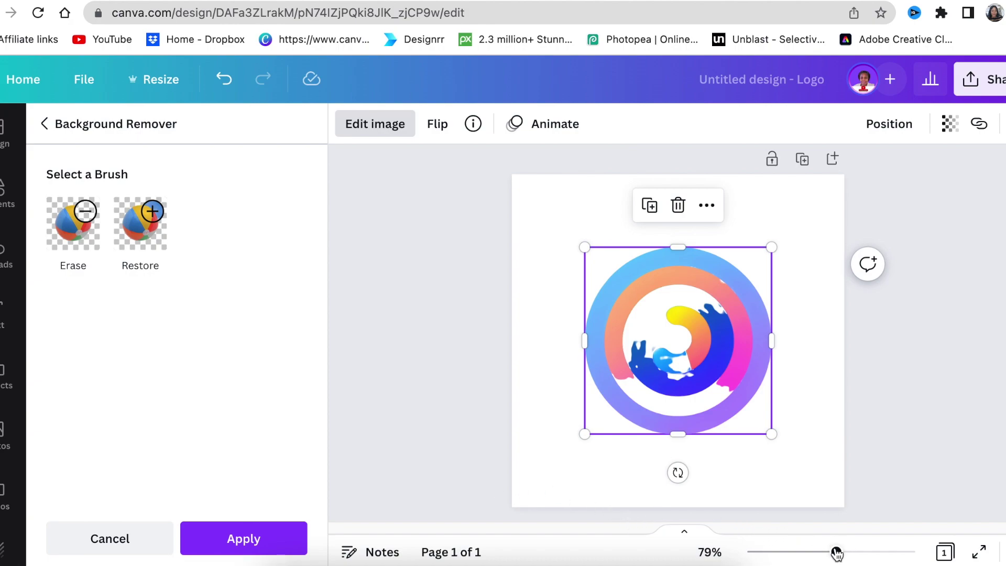
pyautogui.moveTo(837, 552); pyautogui.dragTo(850, 551)
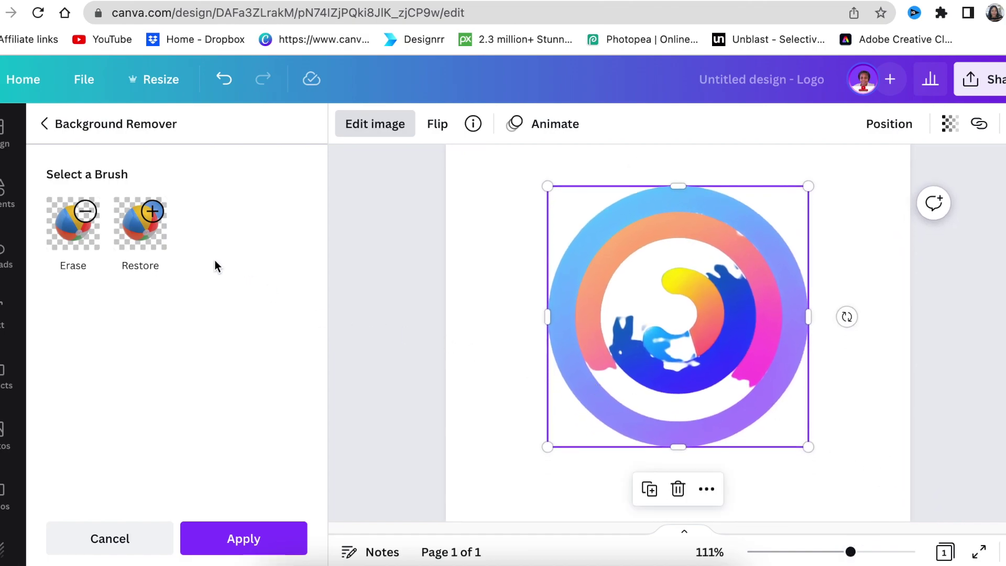
# - Repaint the erased dark blue centre with a size-55 Restore brush and confirm
pyautogui.click(145, 230)
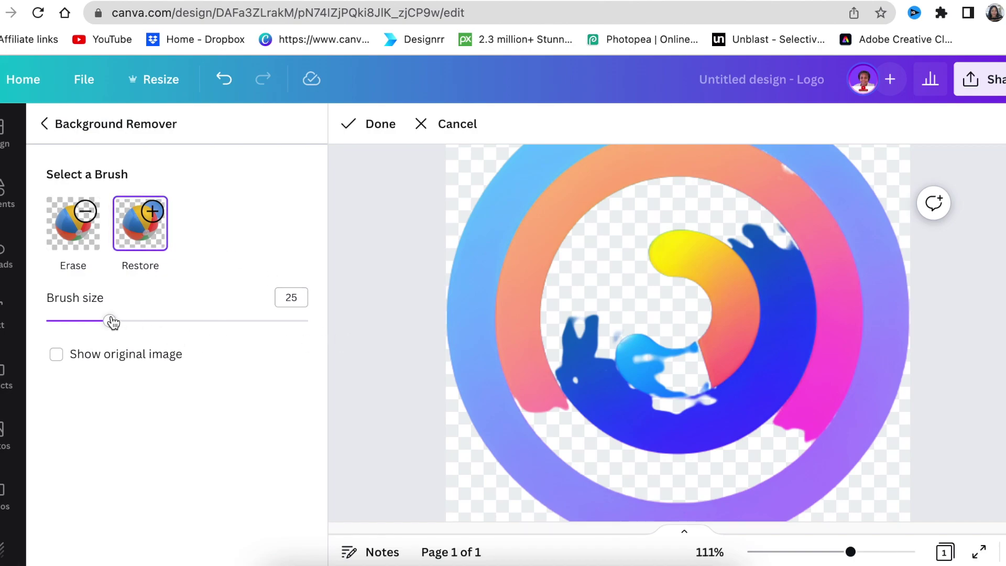
pyautogui.moveTo(124, 321); pyautogui.dragTo(193, 324)
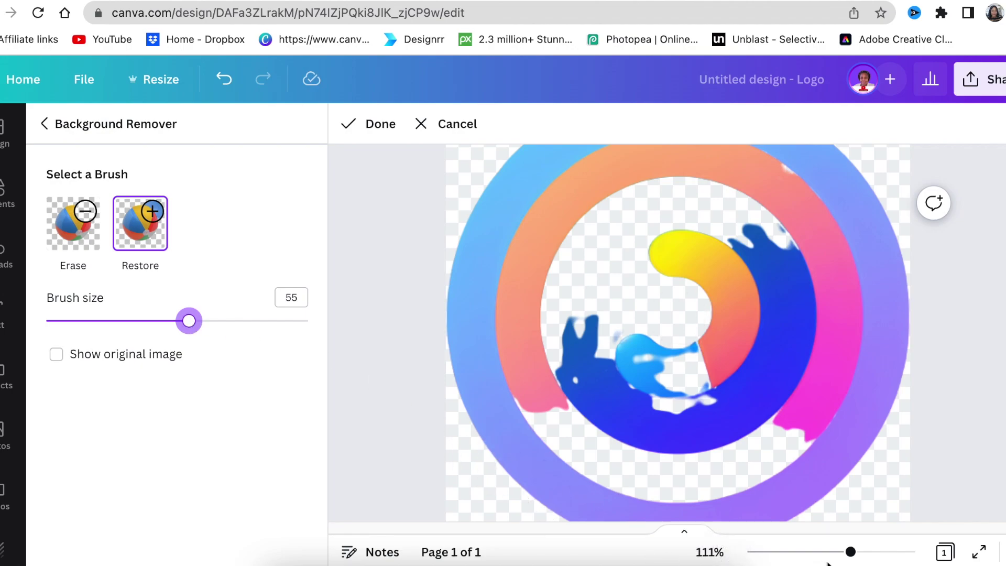
pyautogui.moveTo(850, 555); pyautogui.dragTo(832, 551)
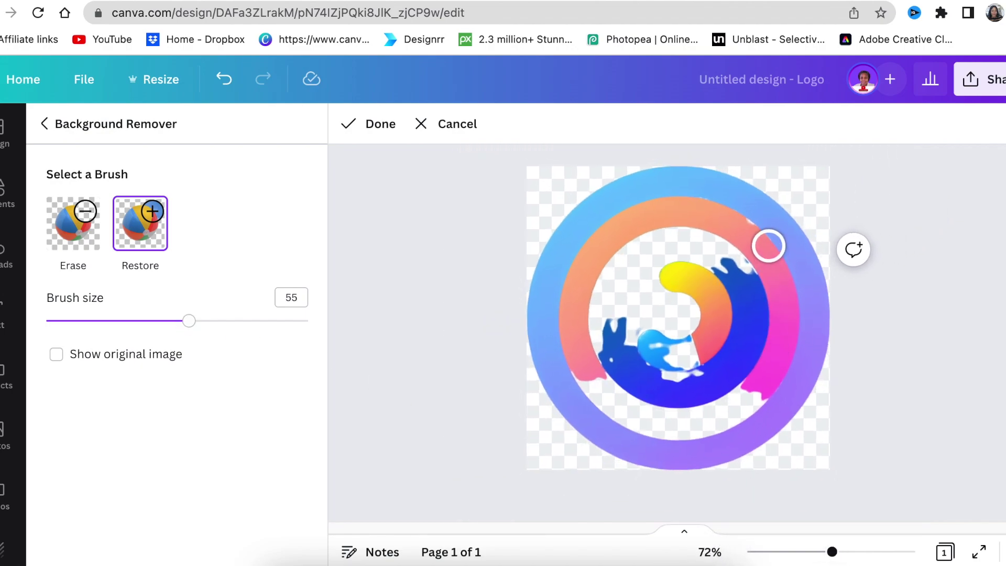
pyautogui.moveTo(768, 243)
pyautogui.mouseDown()
pyautogui.moveTo(693, 252)
pyautogui.moveTo(747, 258)
pyautogui.moveTo(732, 271)
pyautogui.moveTo(651, 251)
pyautogui.moveTo(660, 245)
pyautogui.moveTo(614, 280)
pyautogui.moveTo(727, 298)
pyautogui.moveTo(602, 294)
pyautogui.moveTo(687, 322)
pyautogui.moveTo(625, 333)
pyautogui.moveTo(730, 363)
pyautogui.moveTo(605, 337)
pyautogui.moveTo(600, 351)
pyautogui.moveTo(722, 397)
pyautogui.moveTo(767, 391)
pyautogui.moveTo(681, 410)
pyautogui.moveTo(580, 373)
pyautogui.mouseUp()
pyautogui.moveTo(567, 327)
pyautogui.mouseDown()
pyautogui.moveTo(588, 389)
pyautogui.moveTo(635, 420)
pyautogui.moveTo(700, 428)
pyautogui.moveTo(764, 398)
pyautogui.moveTo(758, 273)
pyautogui.mouseUp()
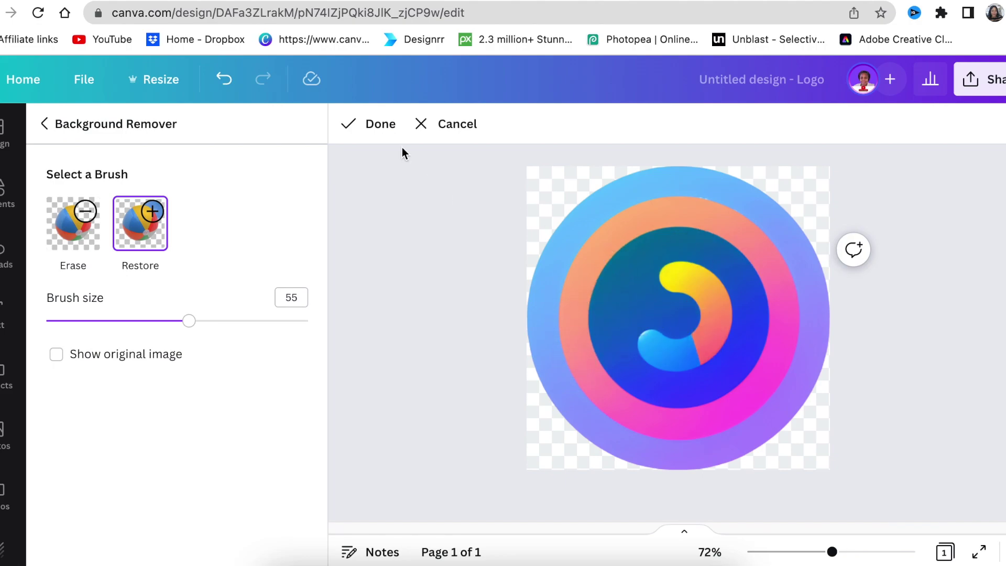
pyautogui.click(366, 124)
# - Apply the background removal, then add a heading text box just below the round logo
pyautogui.click(242, 536)
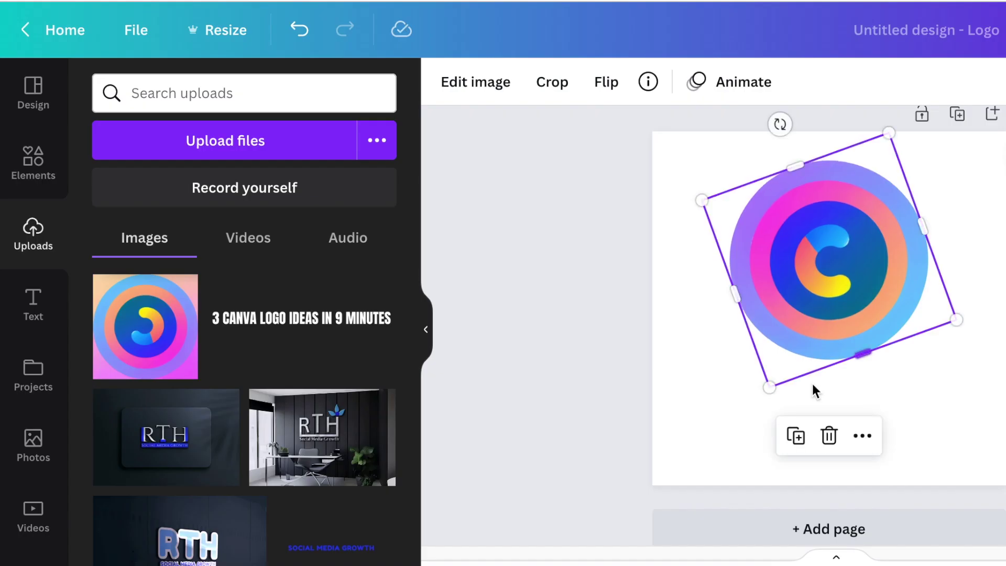
pyautogui.click(722, 407)
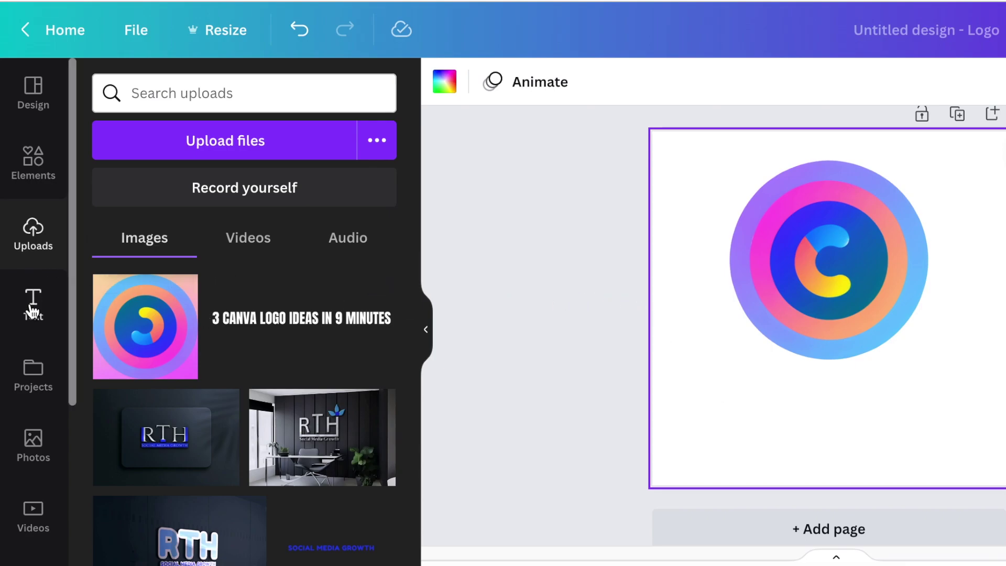
pyautogui.click(33, 311)
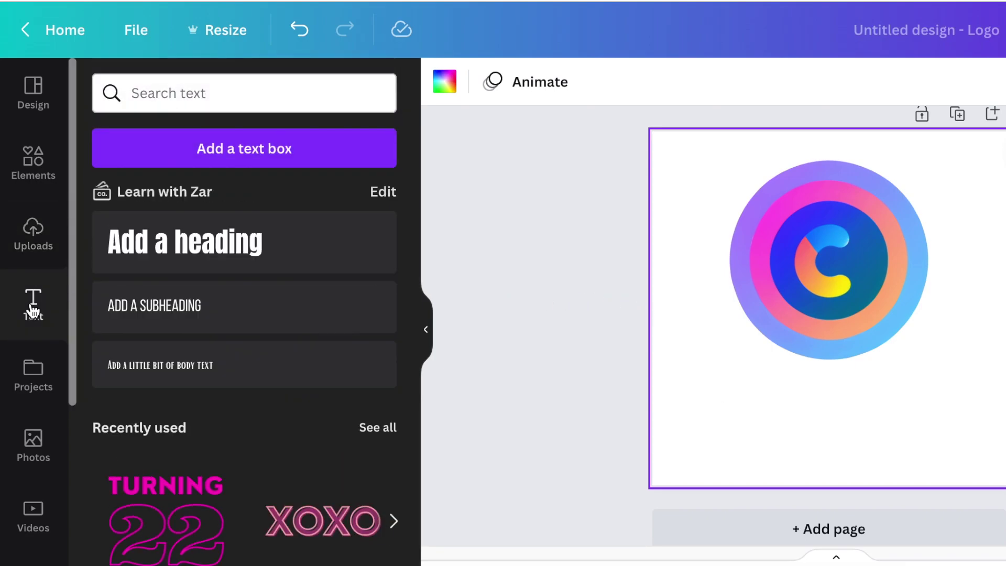
pyautogui.click(162, 247)
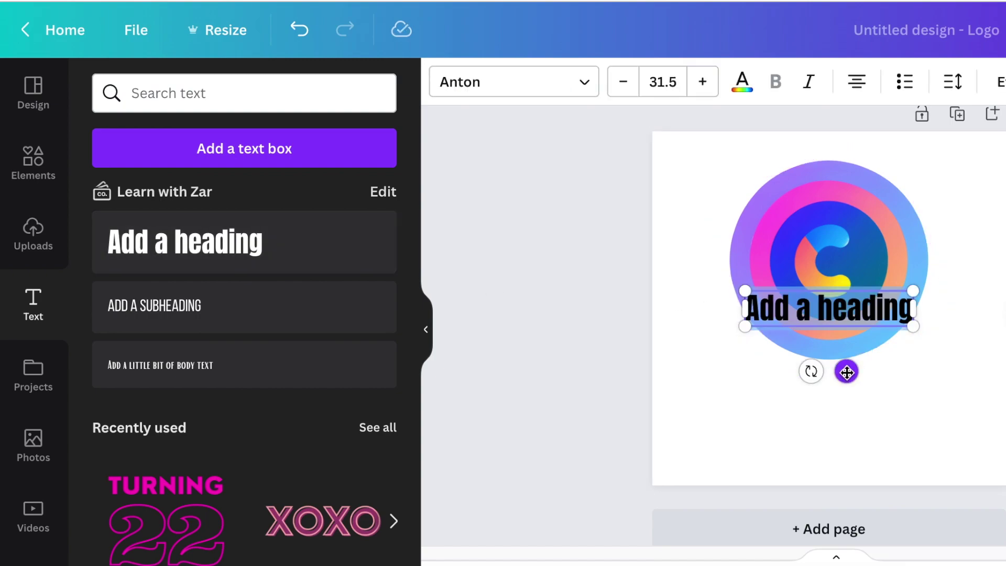
pyautogui.moveTo(846, 372); pyautogui.dragTo(838, 450)
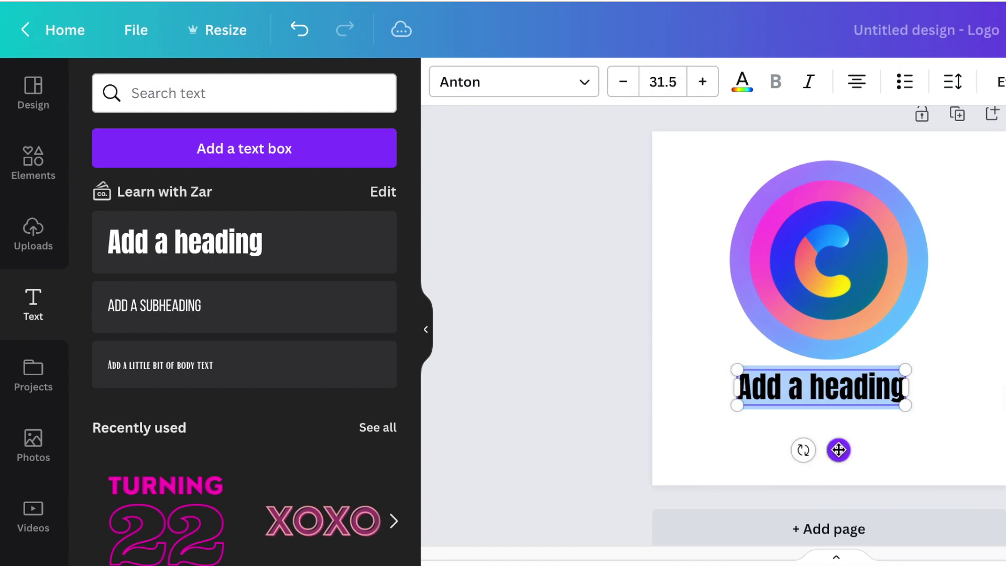
# - Set the heading font to Gota, found by searching 'rounded'
pyautogui.click(589, 85)
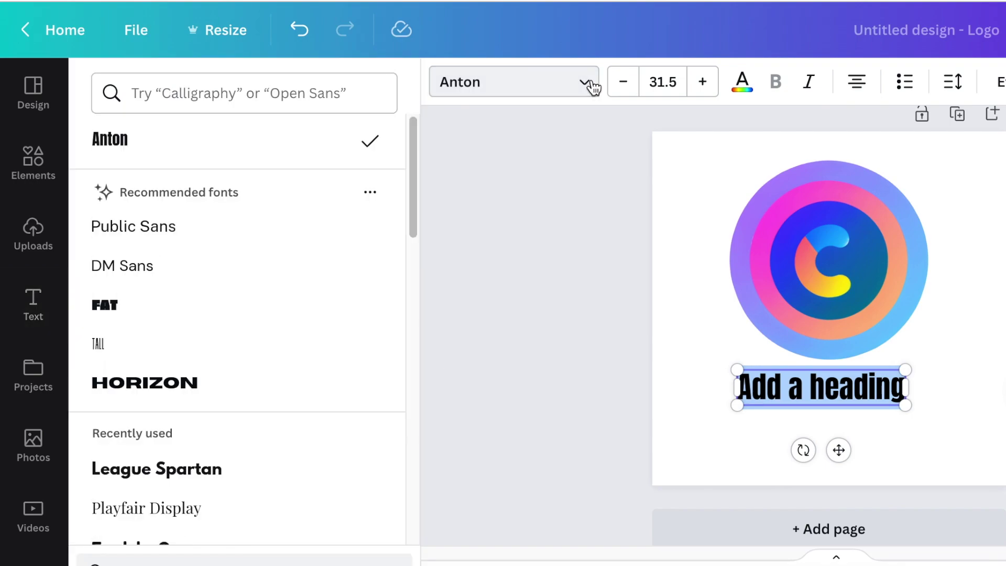
pyautogui.click(259, 90)
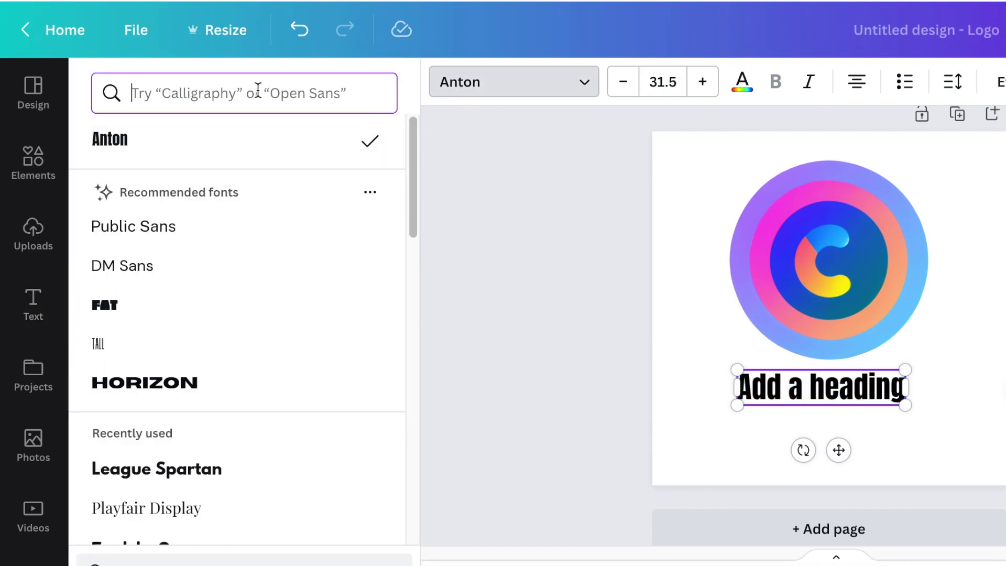
pyautogui.write('rounded')
pyautogui.click(112, 540)
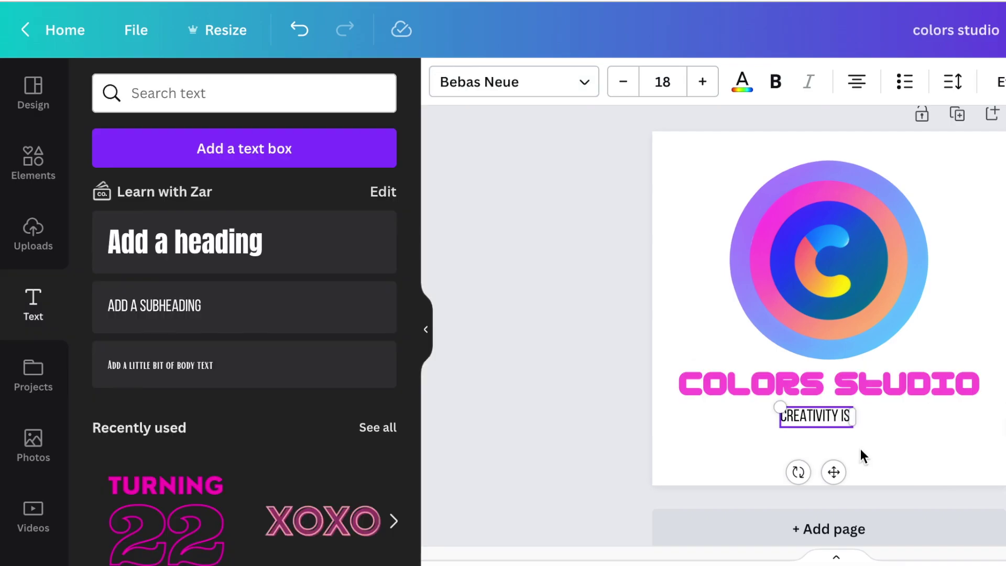
# - Finish the tagline with 'NOT OPTIONAL' and set it in bold Para font
pyautogui.write('NOT OPTIONAL')
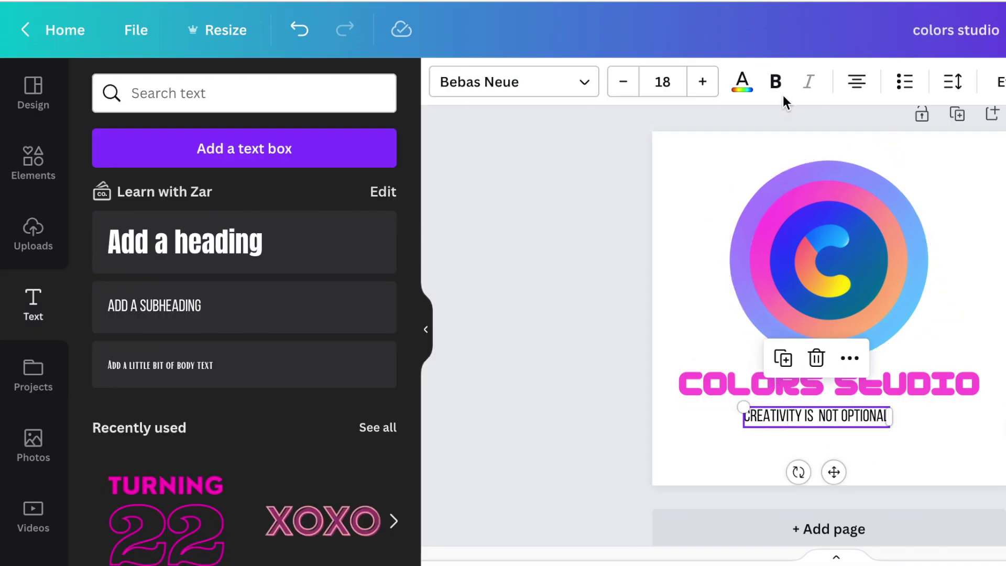
pyautogui.click(775, 82)
pyautogui.click(513, 82)
pyautogui.scroll(-6, 287, 285)
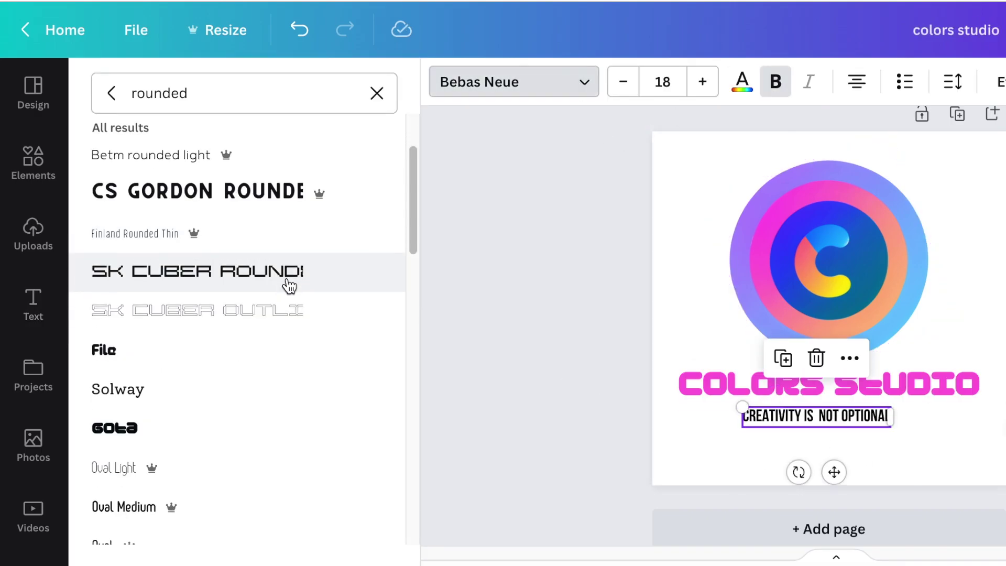
pyautogui.click(255, 434)
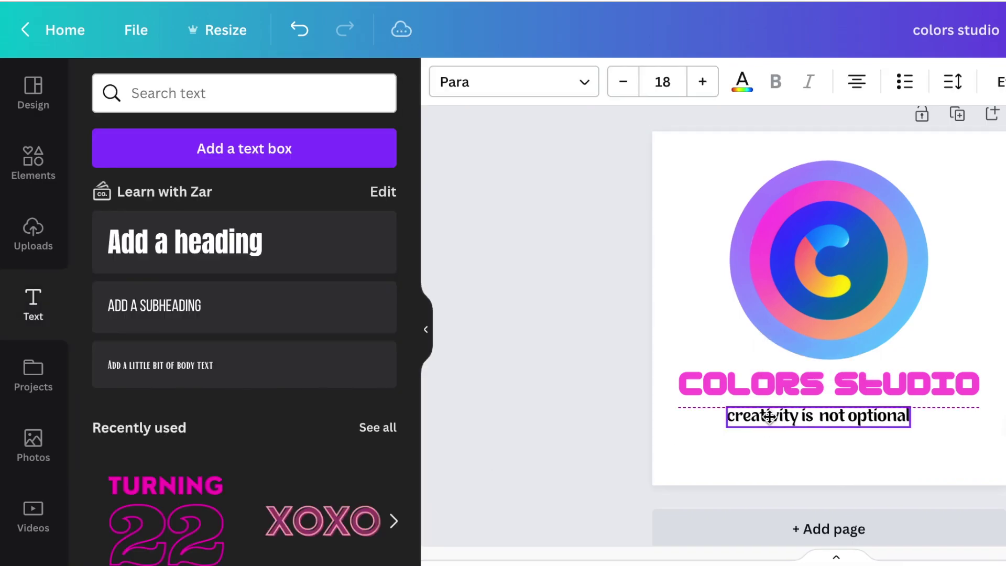
pyautogui.click(694, 466)
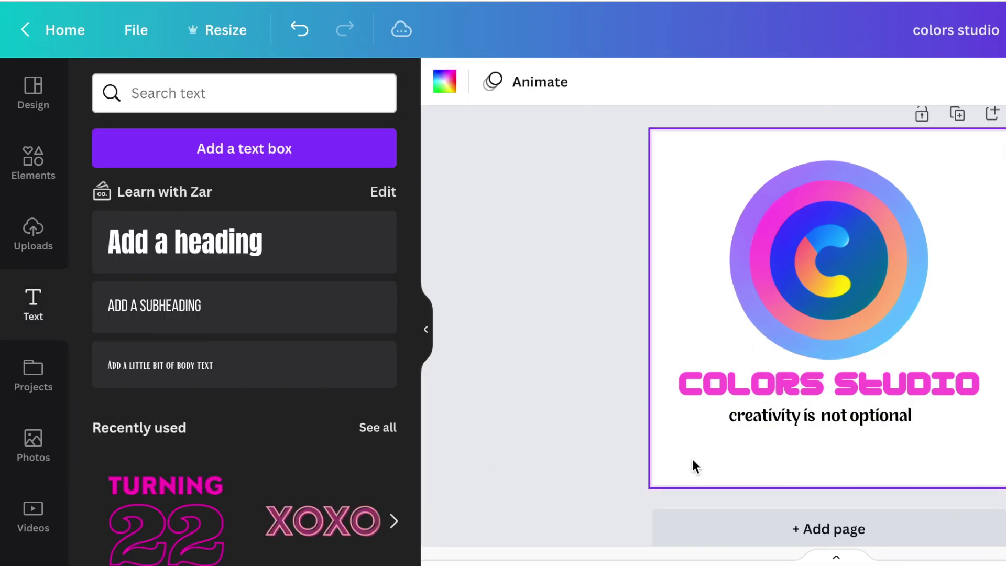
# - Colour the tagline yellow using a colour sampled from the logo
pyautogui.click(820, 415)
pyautogui.click(740, 81)
pyautogui.click(109, 178)
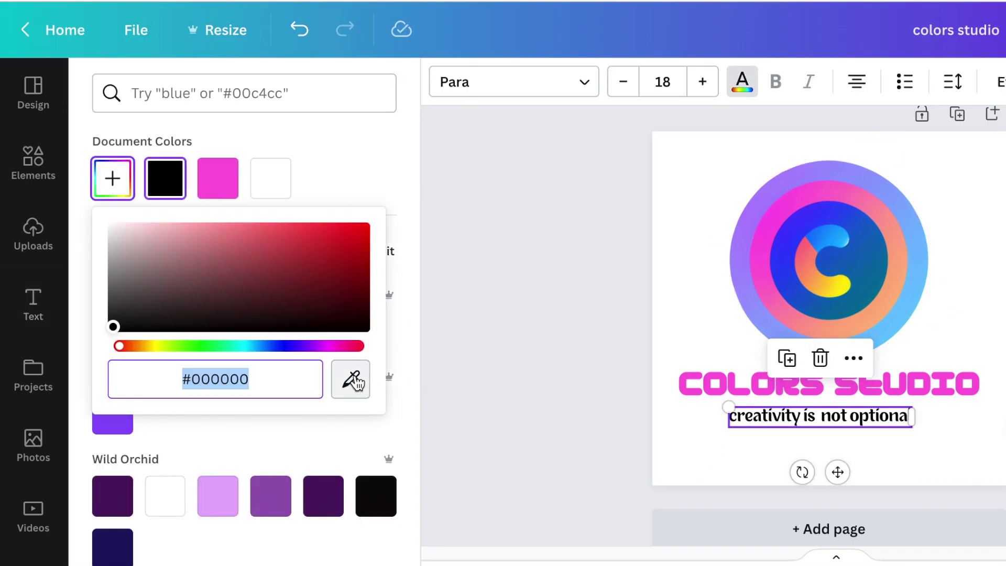
pyautogui.click(351, 377)
pyautogui.click(866, 276)
pyautogui.click(615, 315)
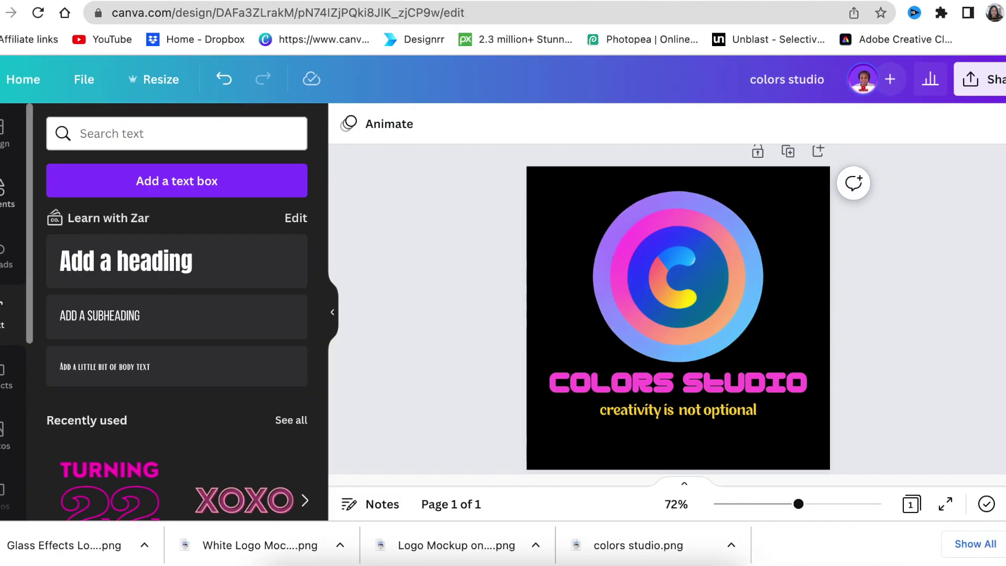
# - Find a circle outline graphic and place it centred over the logo
pyautogui.click(87, 138)
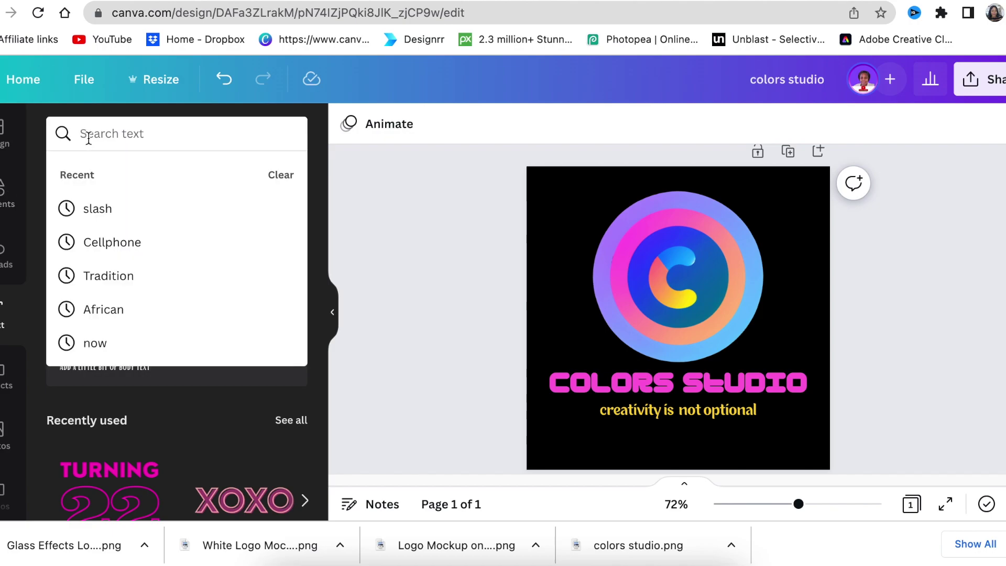
pyautogui.write('circ')
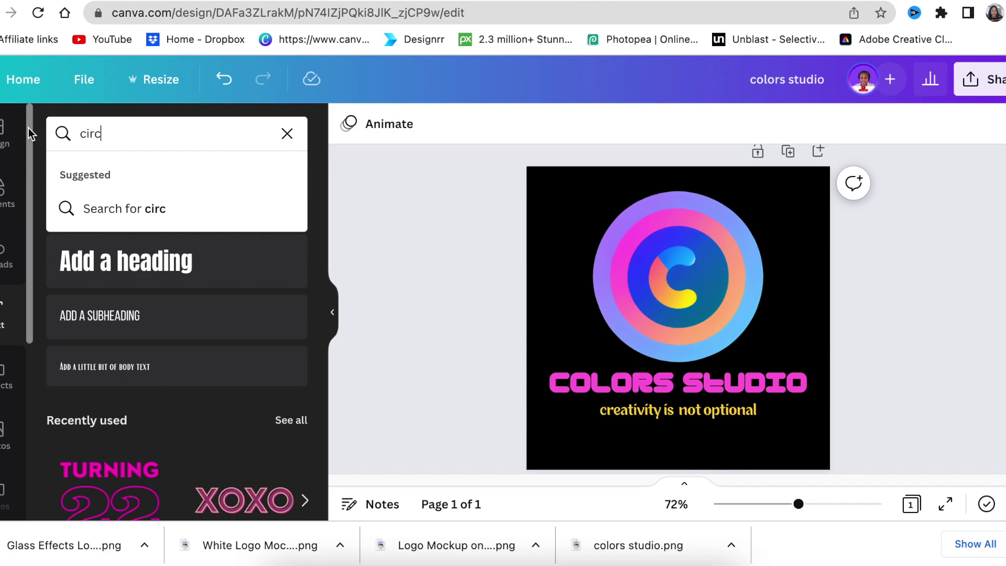
pyautogui.click(2, 198)
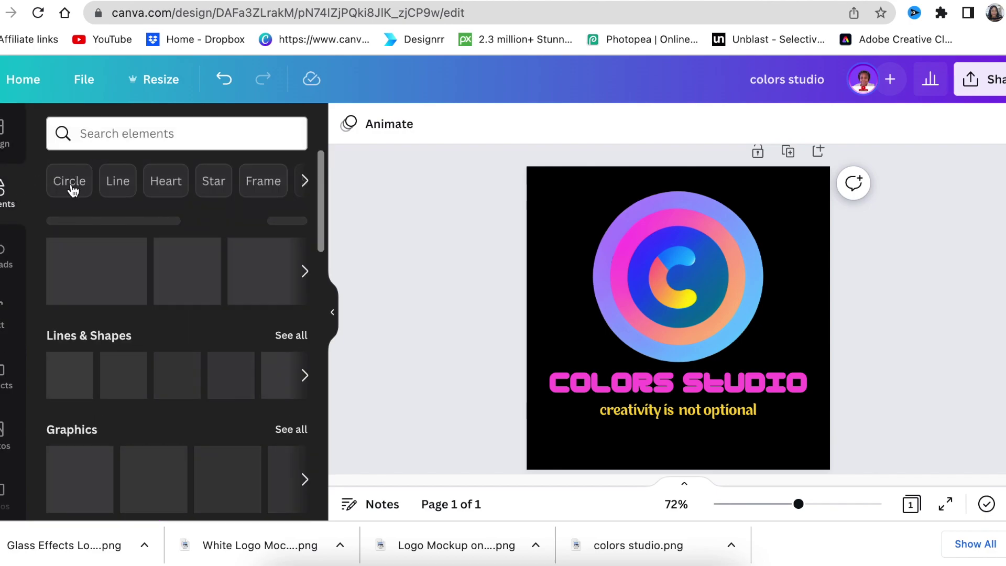
pyautogui.click(73, 185)
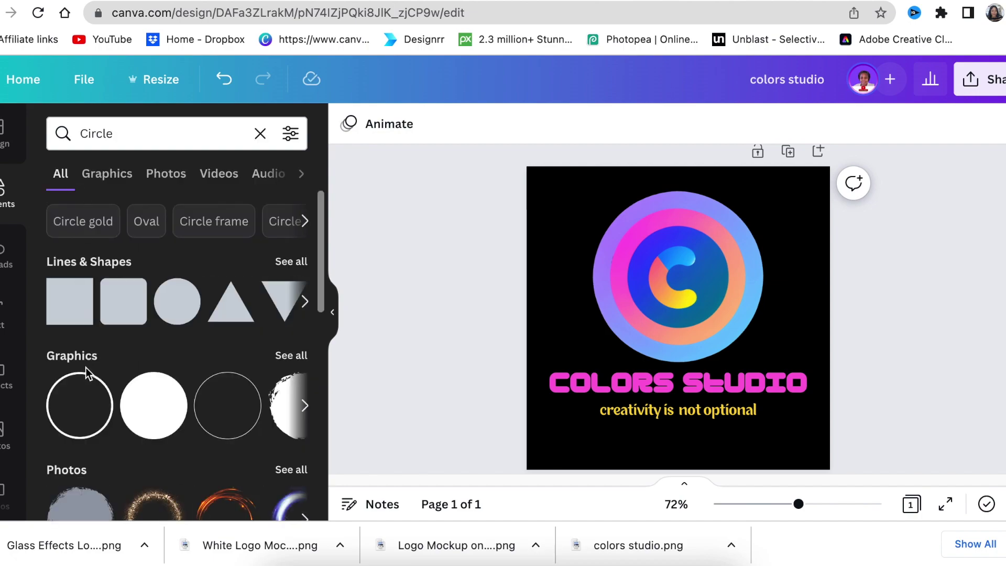
pyautogui.click(77, 401)
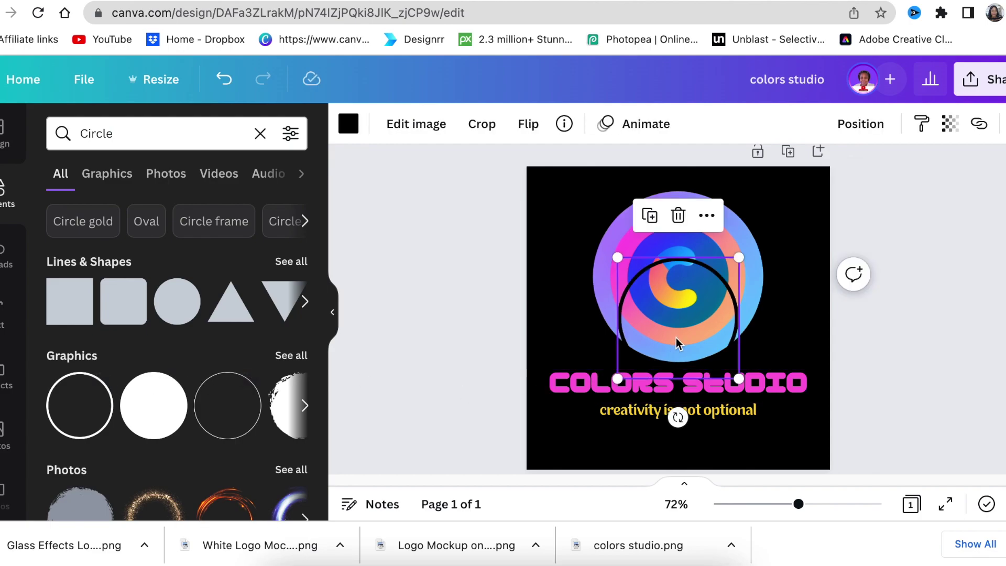
pyautogui.moveTo(677, 343); pyautogui.dragTo(678, 301)
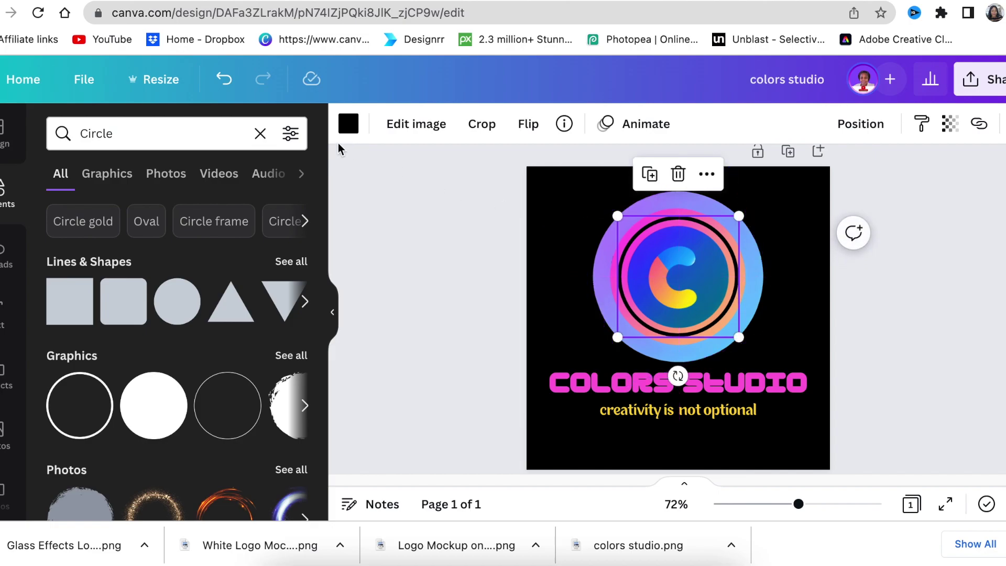
# - Make the circle outline white and resize it into a ring around the C
pyautogui.click(349, 124)
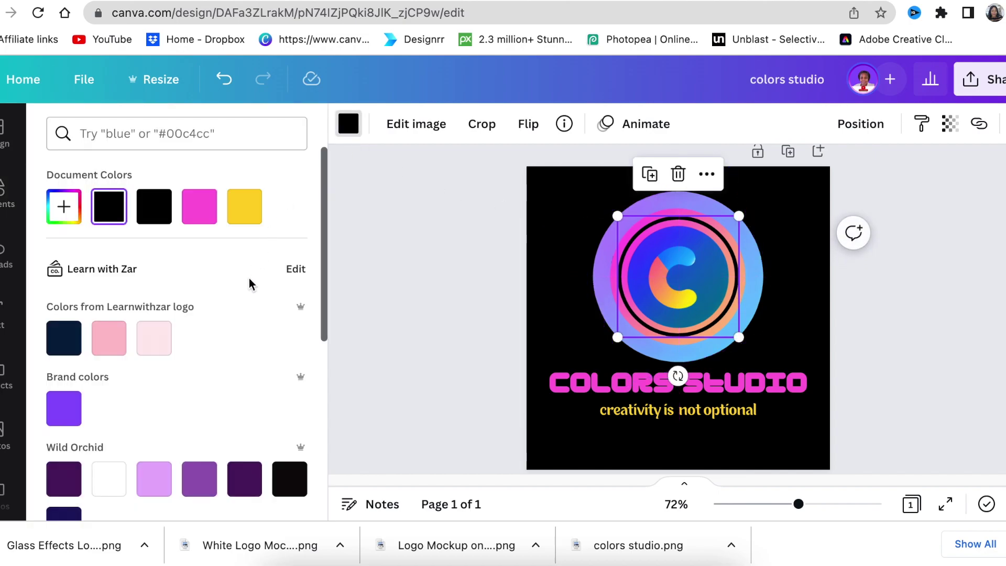
pyautogui.scroll(-5, 250, 294)
pyautogui.scroll(-4, 252, 302)
pyautogui.click(288, 343)
pyautogui.moveTo(738, 216); pyautogui.dragTo(736, 217)
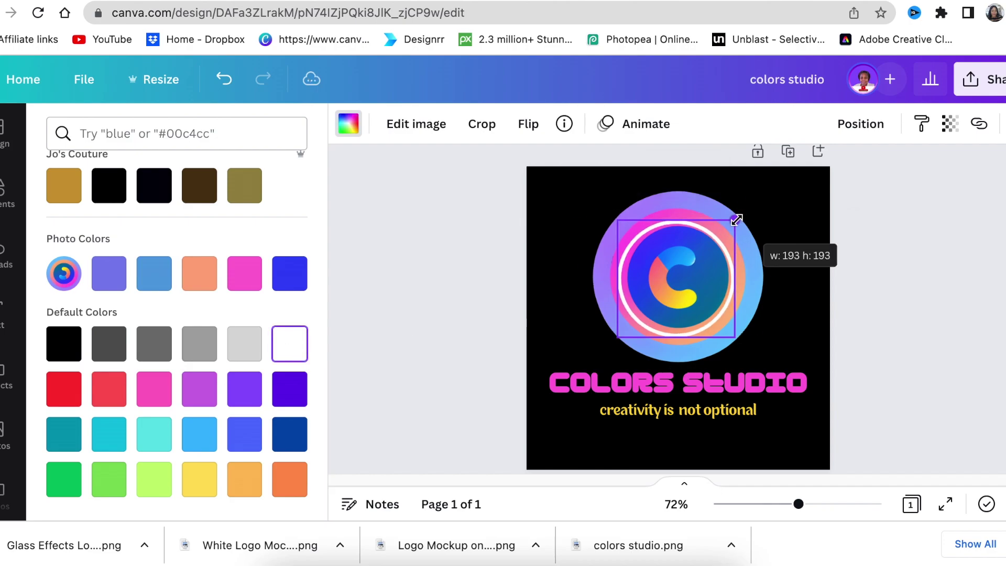
pyautogui.scroll(5, 776, 169)
pyautogui.moveTo(766, 352); pyautogui.dragTo(739, 334)
pyautogui.moveTo(821, 504); pyautogui.dragTo(808, 504)
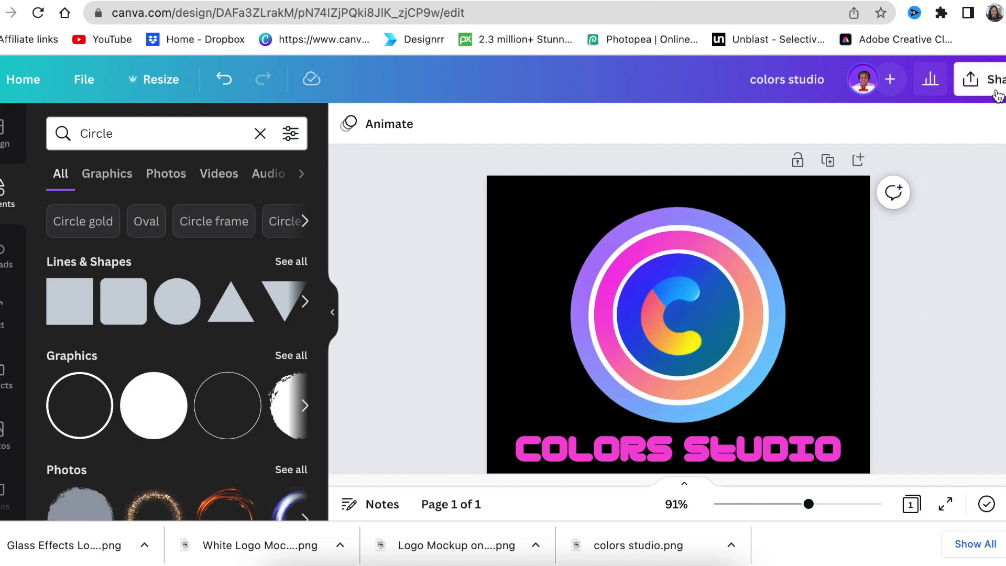
# - Download the logo as a 500×500 px PNG with a transparent background
pyautogui.click(978, 80)
pyautogui.scroll(-4, 903, 212)
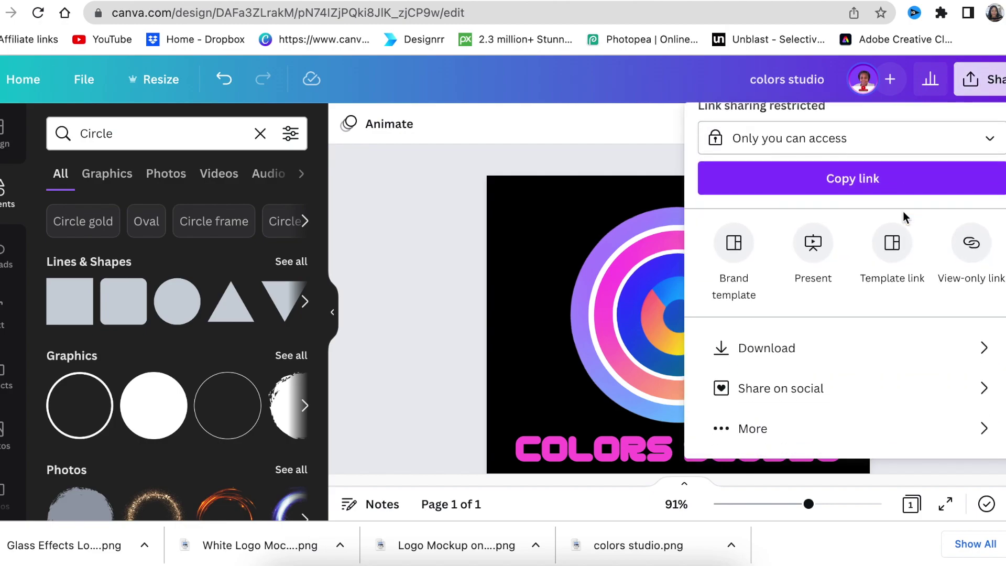
pyautogui.click(779, 348)
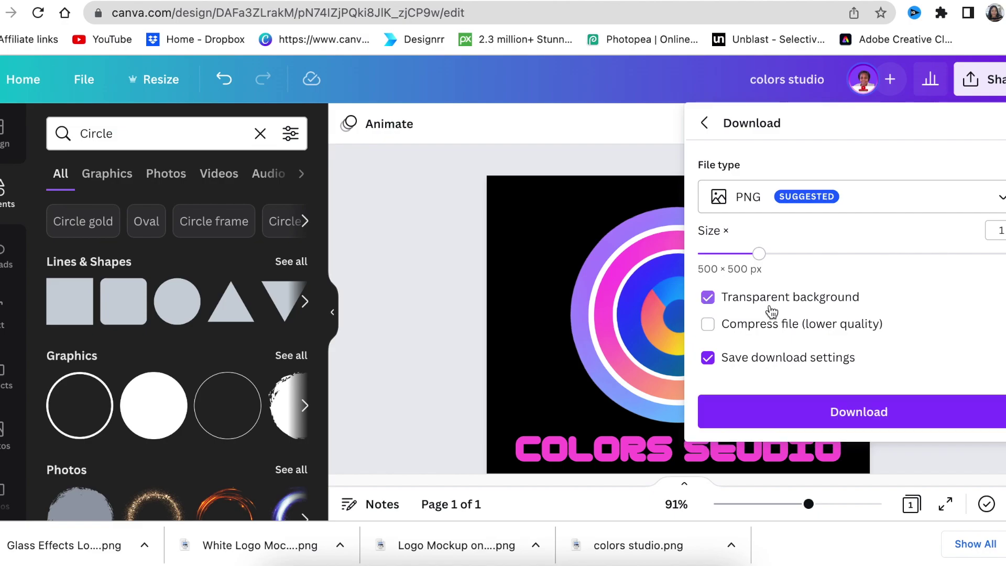
pyautogui.click(795, 419)
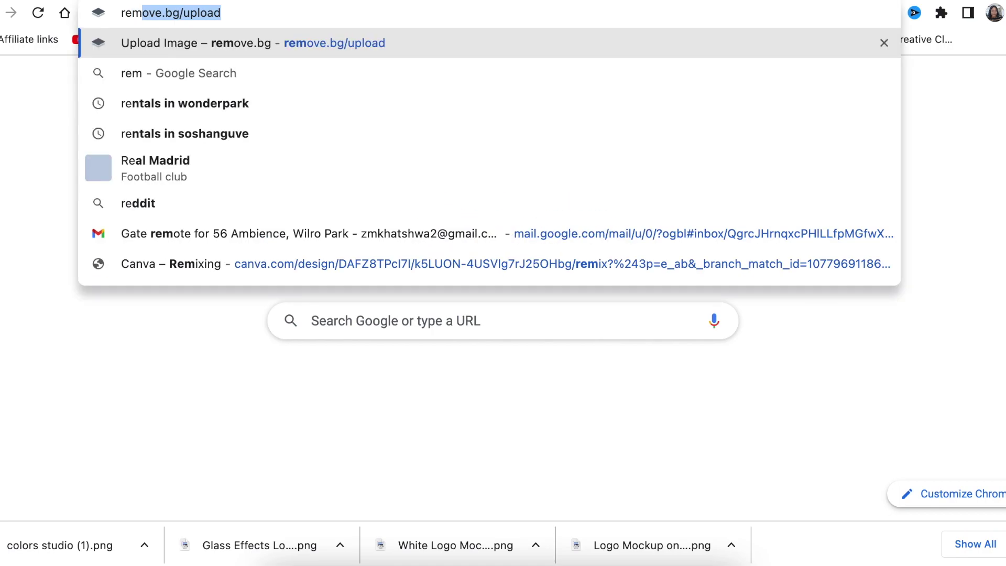
# - Upload colors studio (1).png to remove.bg and download the logo on a transparent background
pyautogui.press('Return')
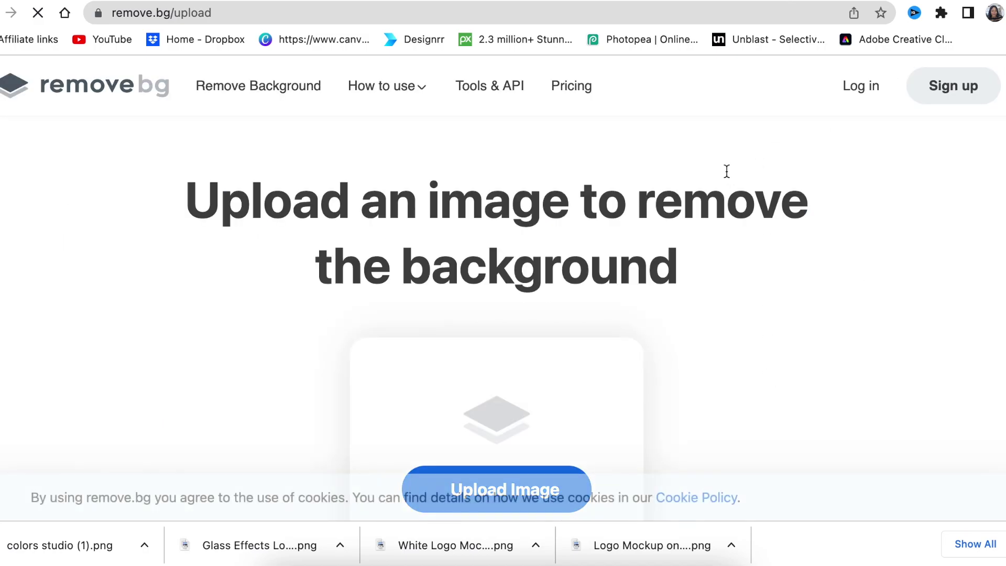
pyautogui.moveTo(113, 557); pyautogui.dragTo(370, 378)
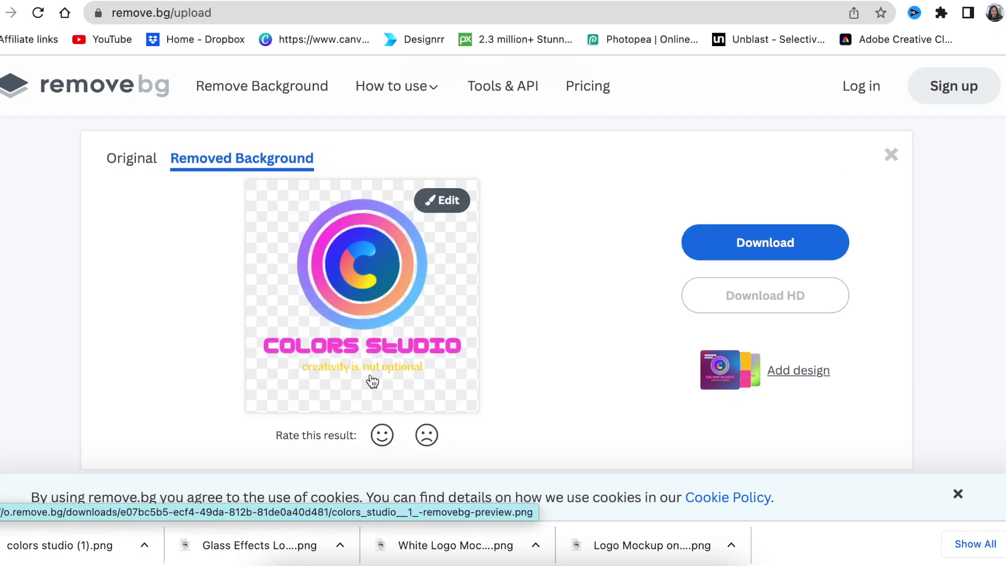
pyautogui.click(749, 240)
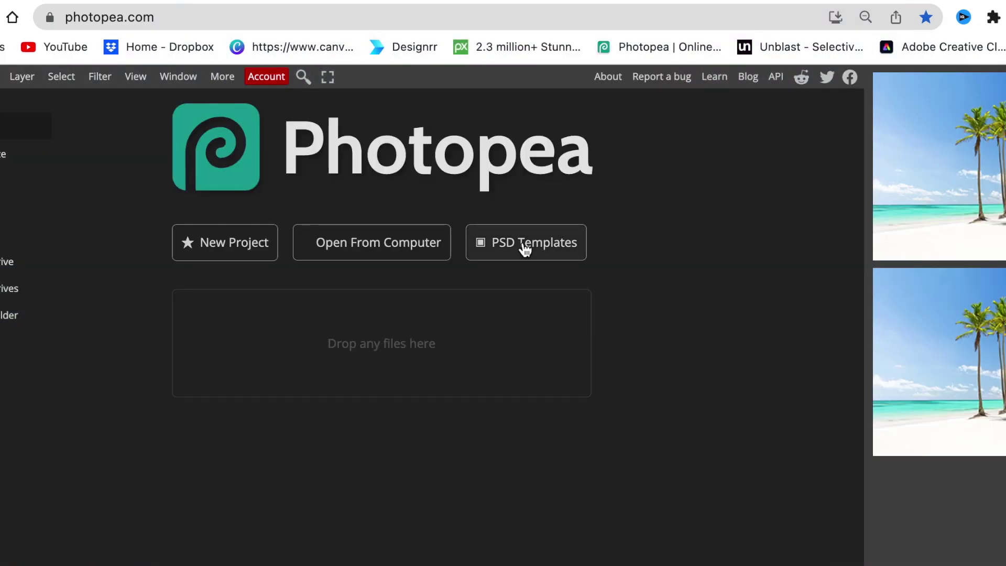
# - Open the 'Logo Mockup on Office Glass' template from Photopea's PSD Templates
pyautogui.click(524, 246)
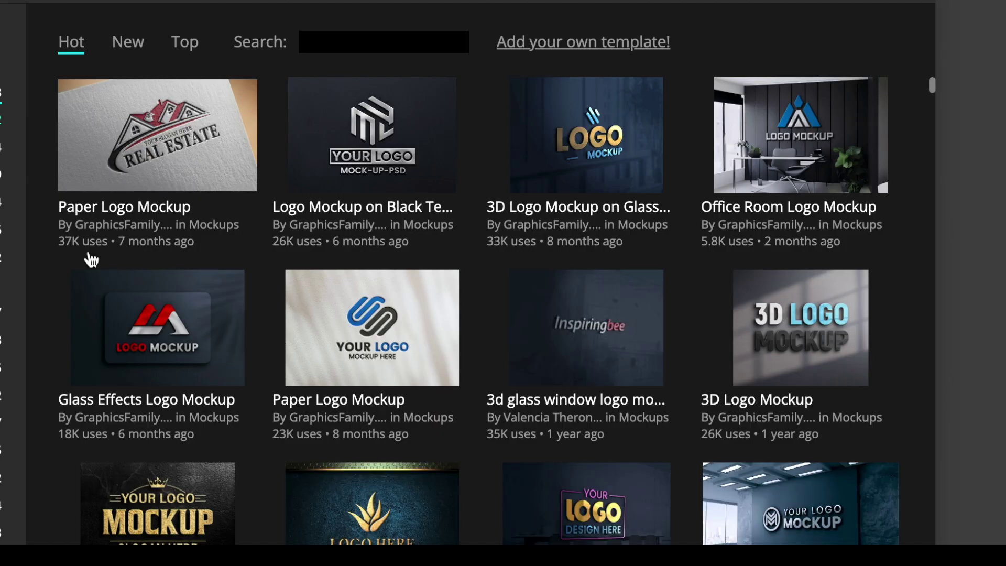
pyautogui.scroll(-3, 287, 370)
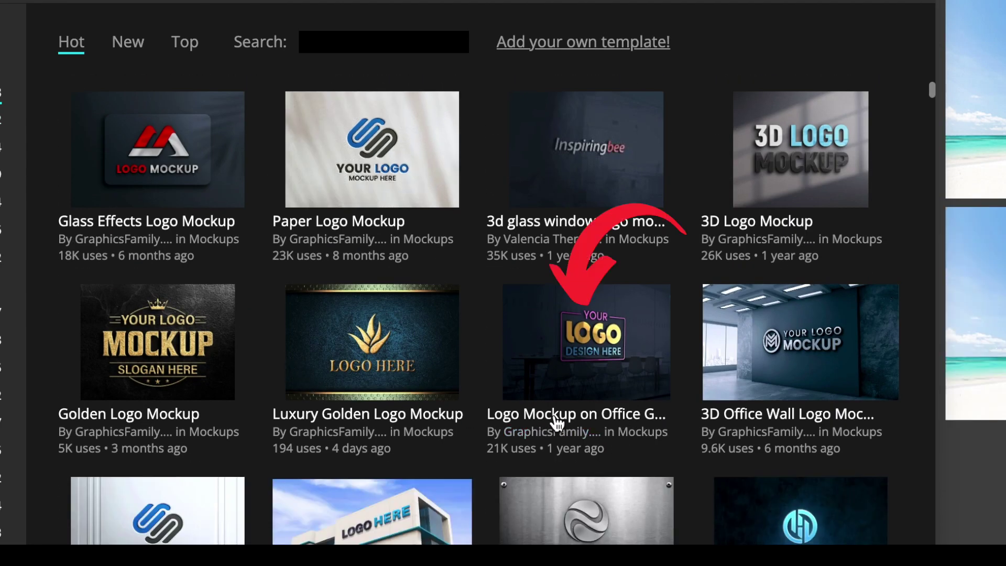
pyautogui.click(556, 419)
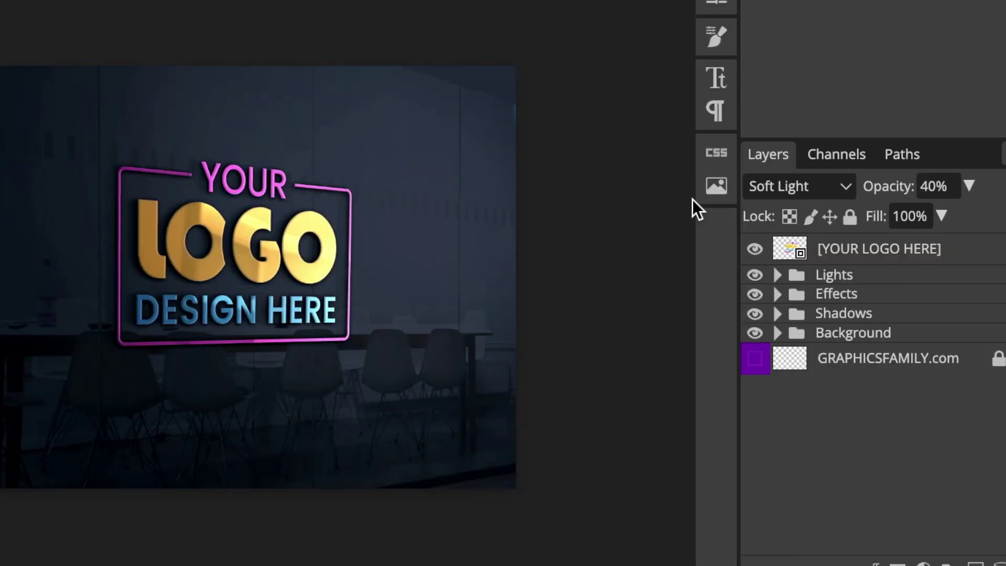
# - Open the [YOUR LOGO HERE] smart object and hide the Group 3 copy placeholder artwork
pyautogui.click(787, 253)
pyautogui.doubleClick(787, 252)
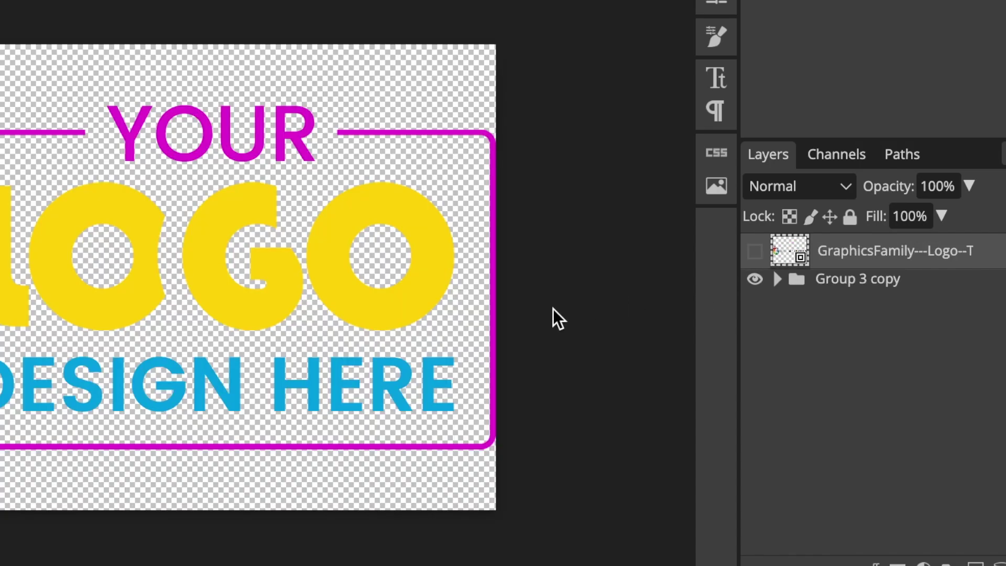
pyautogui.click(754, 279)
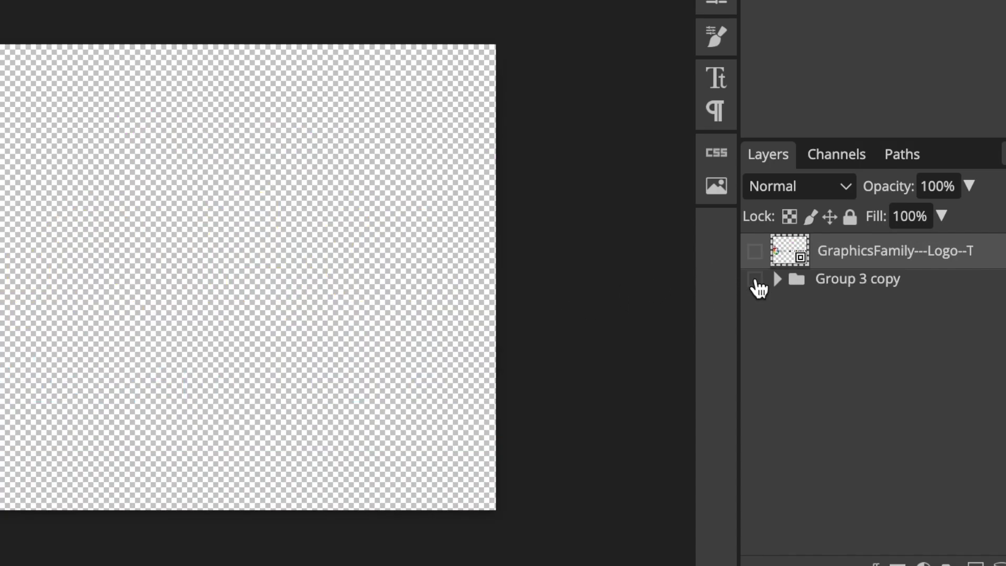
# - Place the Colors Studio logo PNG, centre and enlarge it, and save the smart object
pyautogui.moveTo(32, 460); pyautogui.dragTo(47, 417)
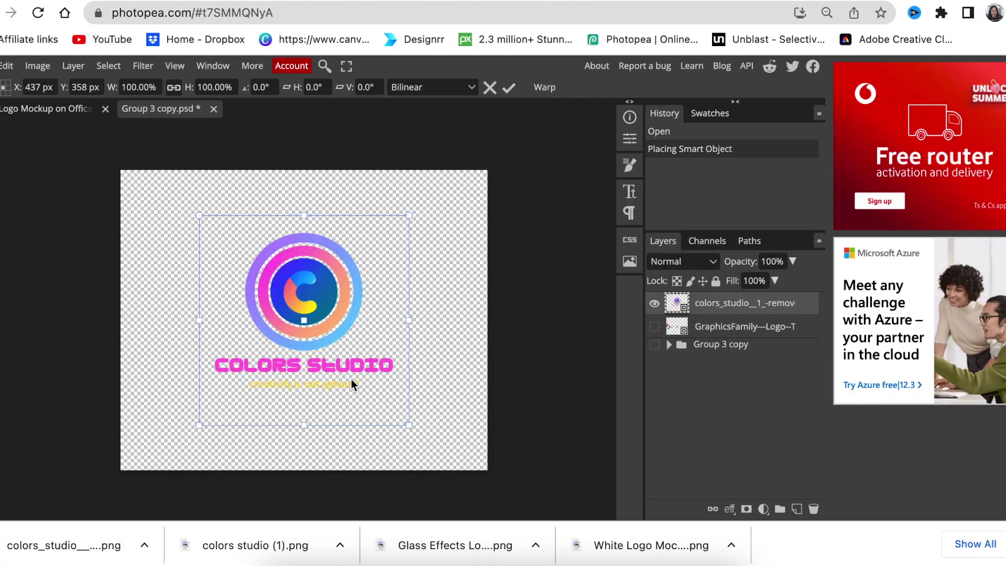
pyautogui.moveTo(363, 337); pyautogui.dragTo(294, 287)
pyautogui.moveTo(339, 371); pyautogui.dragTo(467, 494)
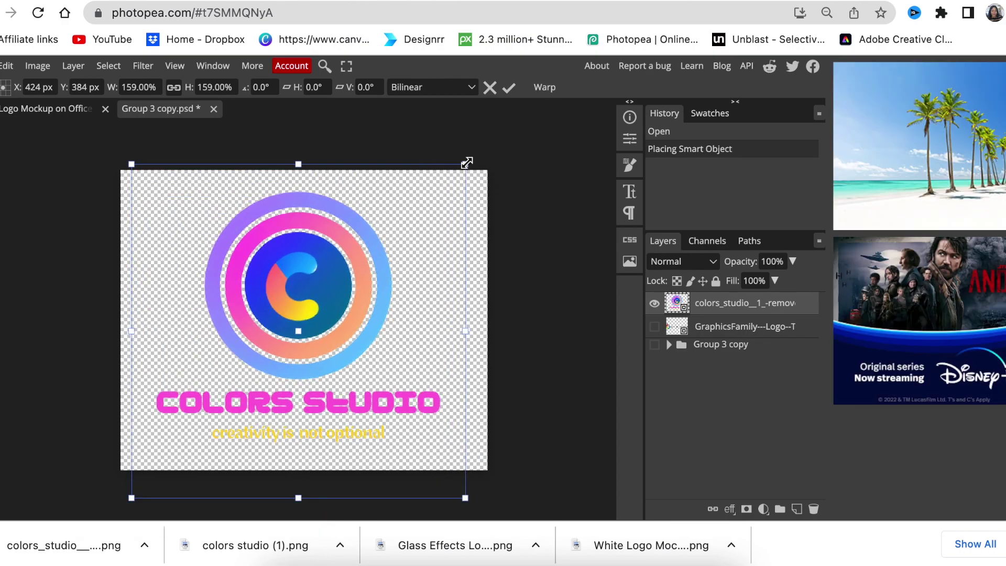
pyautogui.moveTo(467, 162); pyautogui.dragTo(490, 151)
pyautogui.click(0, 65)
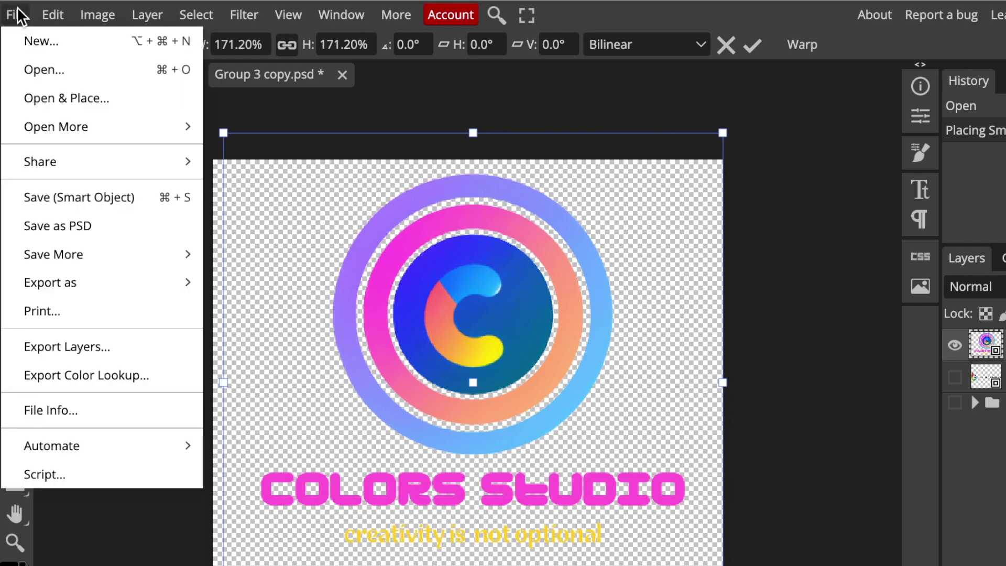
pyautogui.click(61, 197)
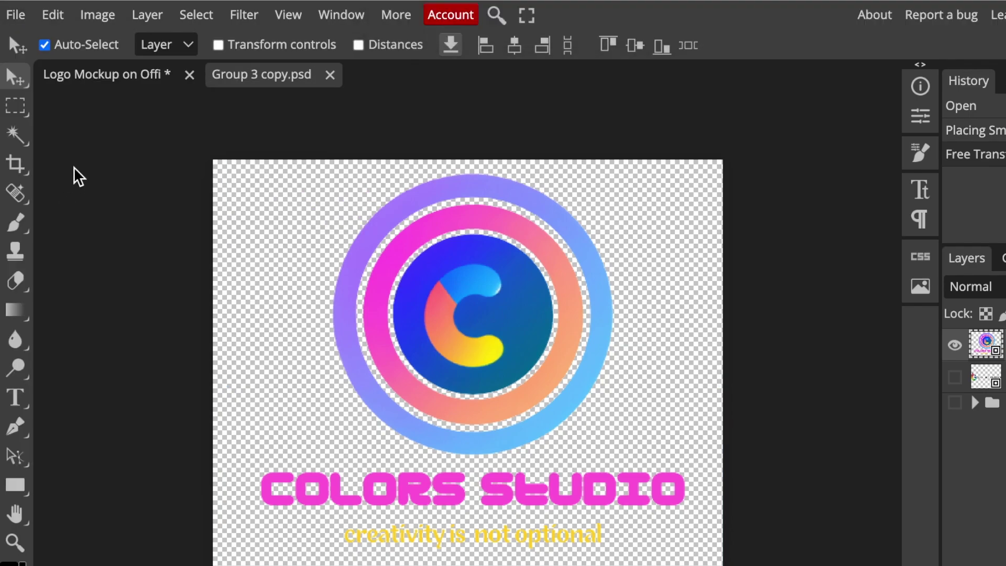
# - Switch back to the Logo Mockup on Office Glass document to view the placed logo
pyautogui.click(94, 73)
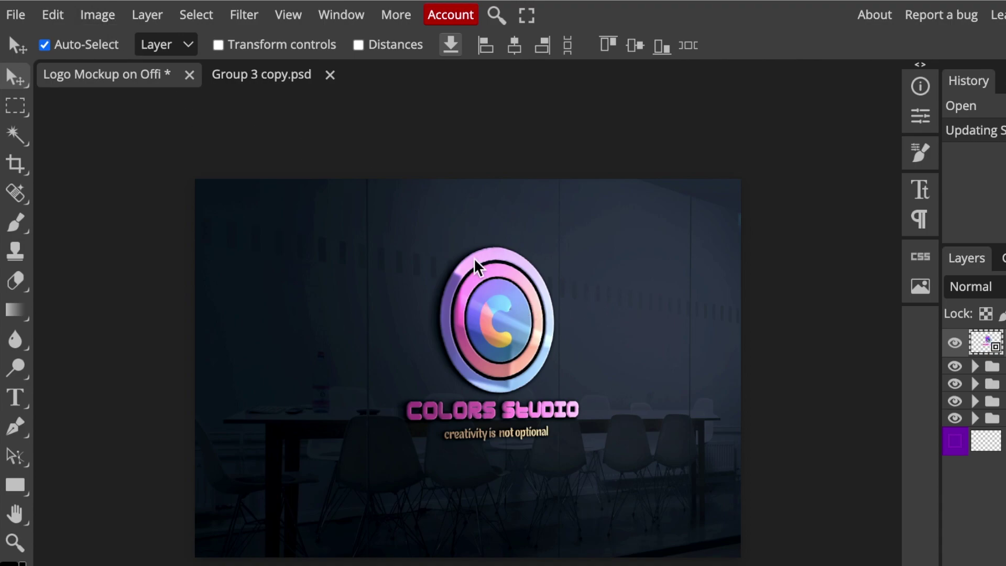
# - Export the office mockup as a 1404 × 973 px PNG via File > Export as
pyautogui.click(9, 15)
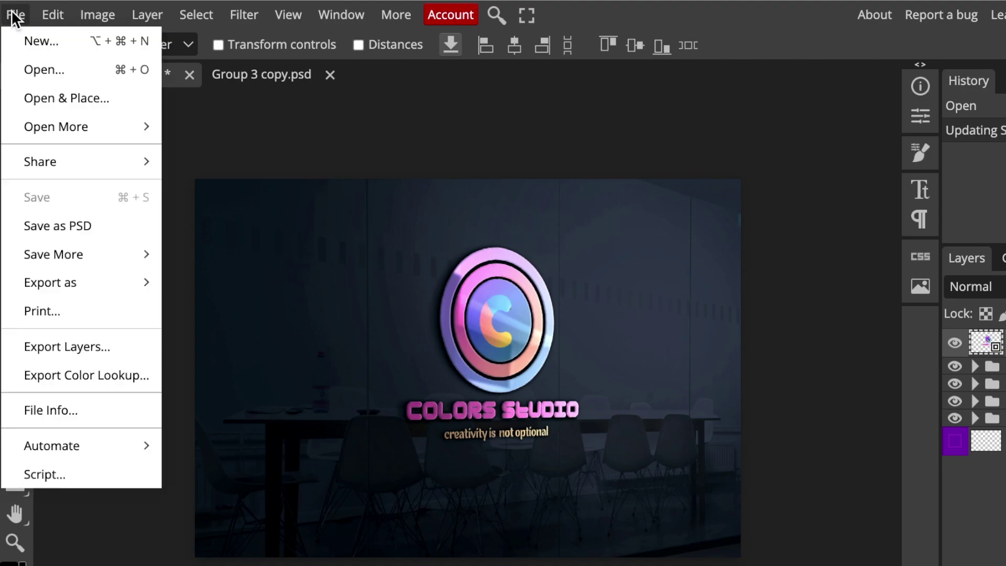
pyautogui.moveTo(96, 272)
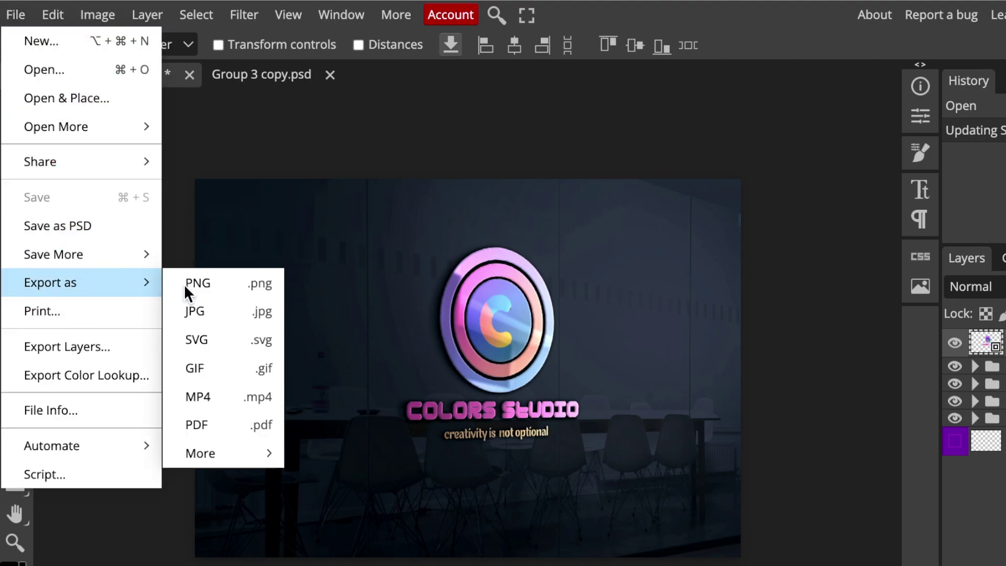
pyautogui.click(244, 277)
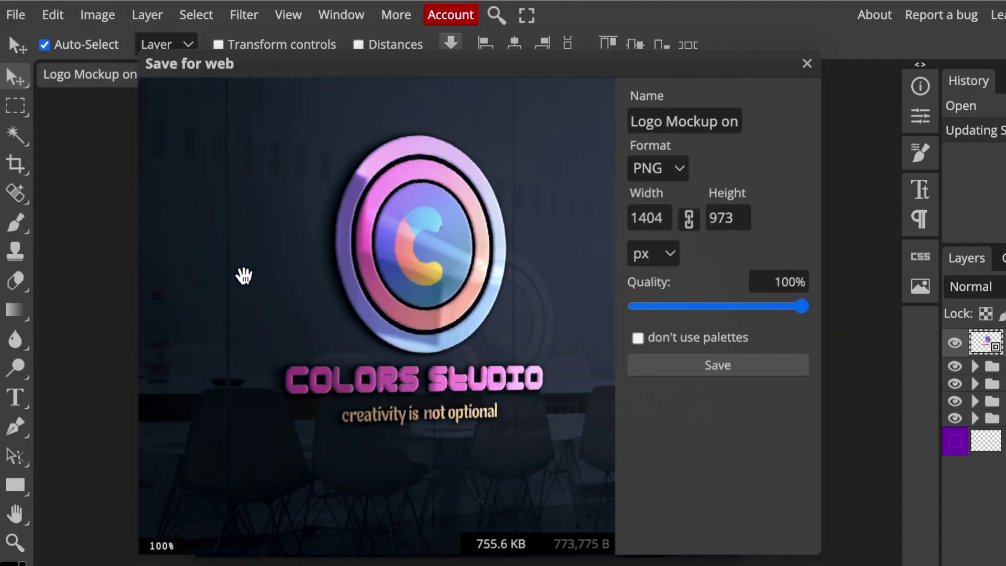
pyautogui.click(716, 369)
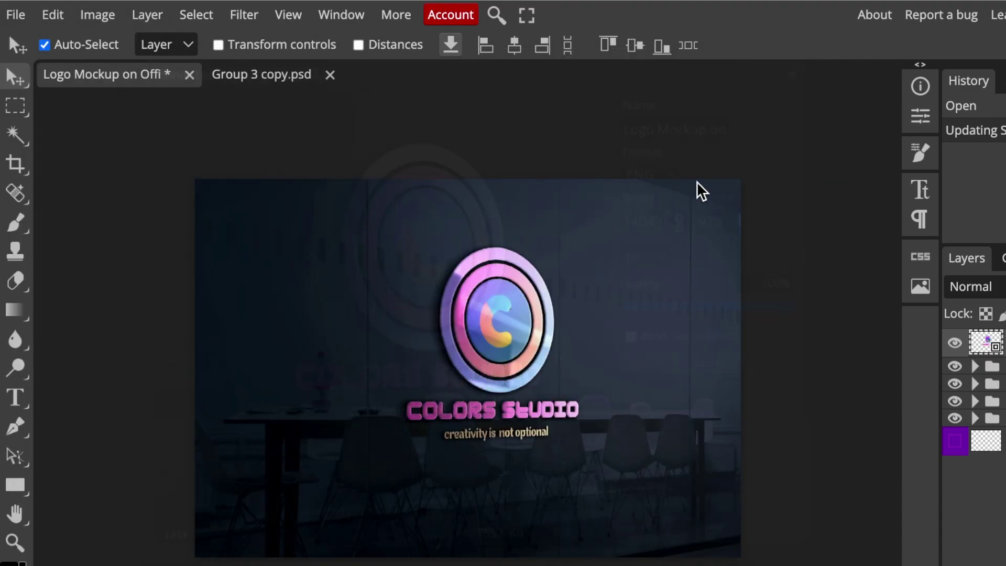